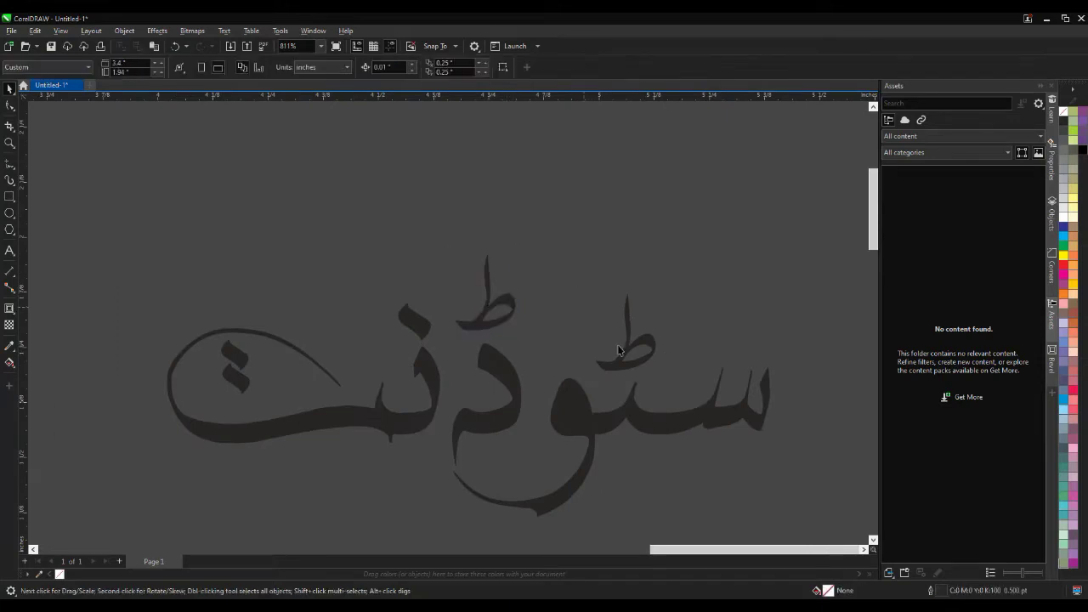
- Delete the pair of dots inside the loop of the word's final letter
{"action": "scroll", "coordinate": [85, 357], "scroll_direction": "up", "scroll_amount": 3}
{"action": "left_click", "coordinate": [330, 385]}
{"action": "left_click_drag", "start_coordinate": [316, 350], "coordinate": [352, 212]}
{"action": "key", "text": "Delete"}
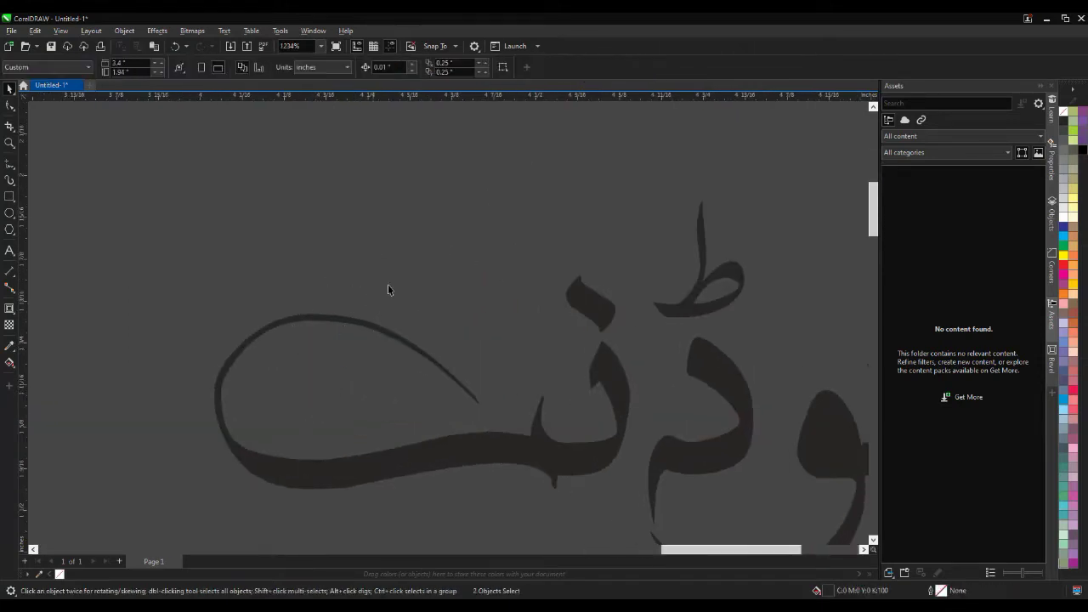
- Reshape the inner curve of the final letter's loop at its lower node to thicken the thin outer bend
{"action": "scroll", "coordinate": [209, 391], "scroll_direction": "up", "scroll_amount": 2}
{"action": "left_click", "coordinate": [220, 399]}
{"action": "key", "text": "F10"}
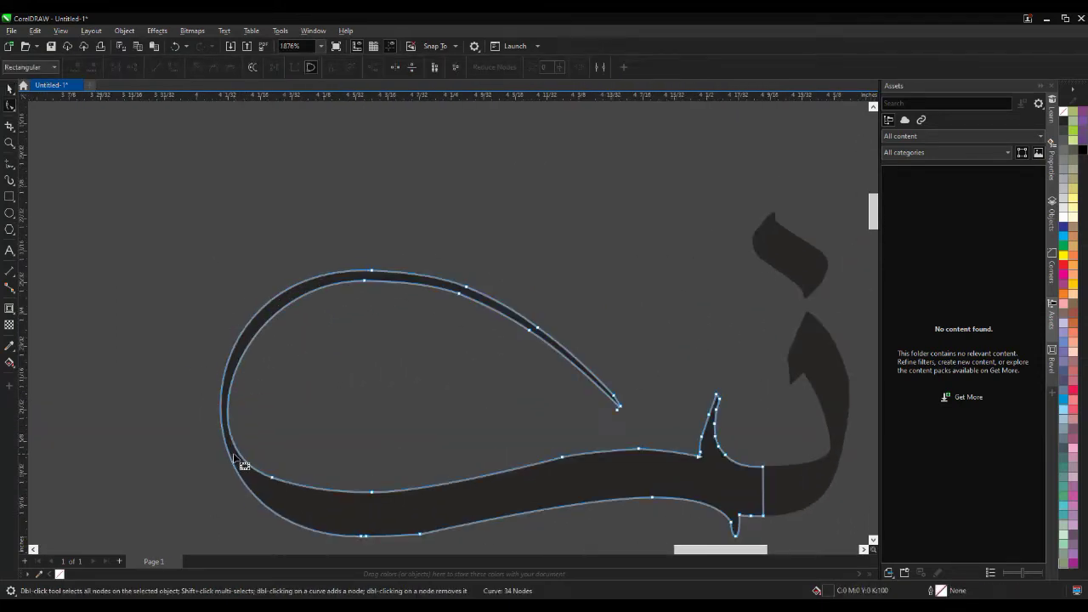
{"action": "left_click", "coordinate": [272, 479]}
{"action": "scroll", "coordinate": [178, 470], "scroll_direction": "up", "scroll_amount": 1}
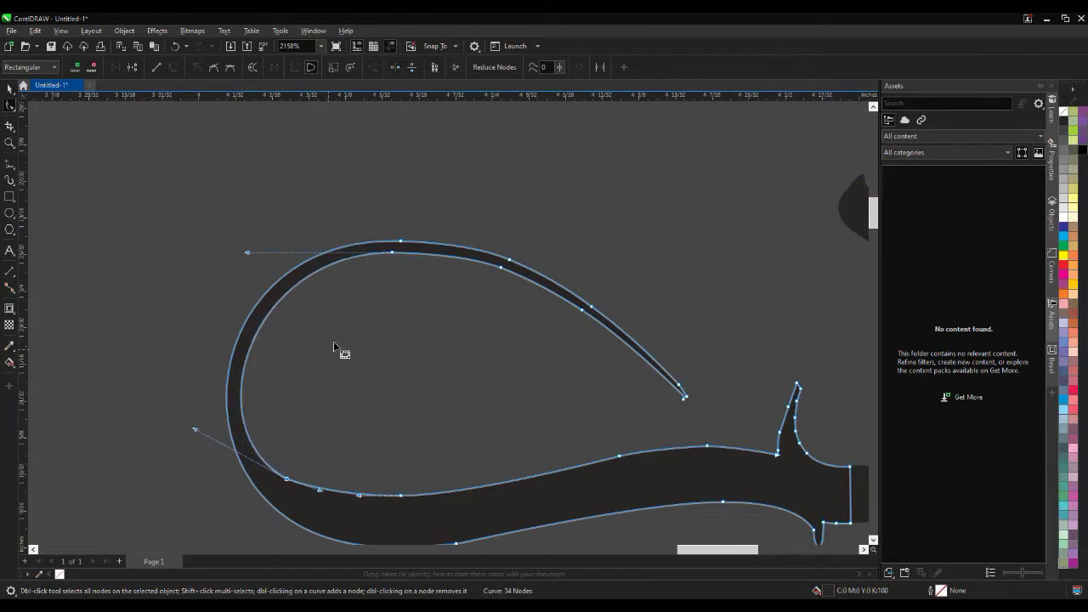
- Weld the looped final letter and the adjoining ن into one shape
{"action": "scroll", "coordinate": [333, 341], "scroll_direction": "down", "scroll_amount": 3}
{"action": "key", "text": "space"}
{"action": "left_click", "coordinate": [617, 411]}
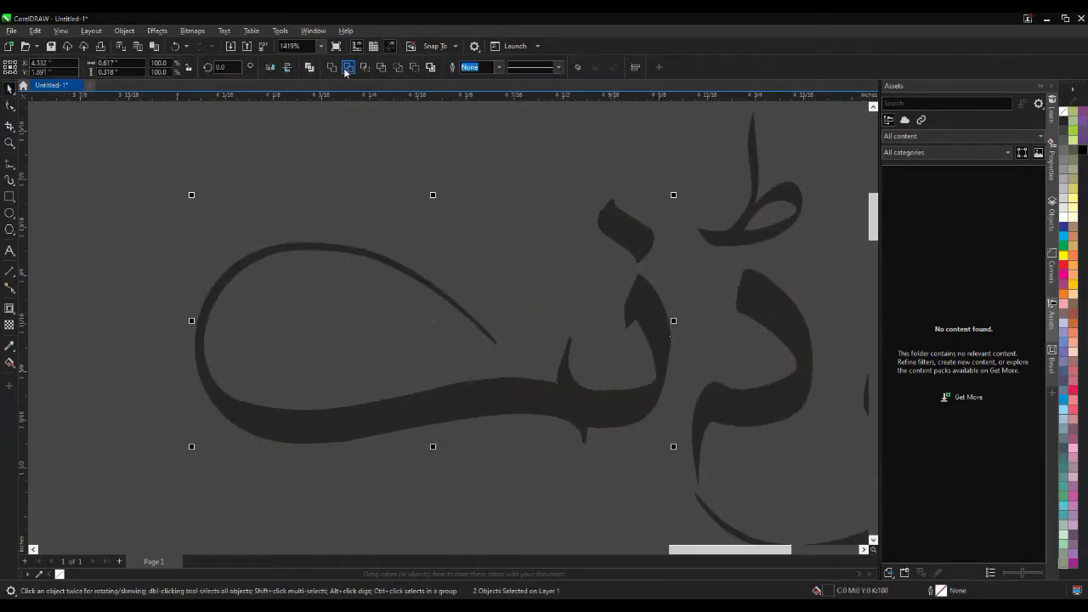
{"action": "left_click", "coordinate": [346, 69]}
{"action": "left_click", "coordinate": [553, 271]}
{"action": "scroll", "coordinate": [620, 425], "scroll_direction": "up", "scroll_amount": 4}
{"action": "double_click", "coordinate": [604, 388]}
{"action": "scroll", "coordinate": [599, 425], "scroll_direction": "down", "scroll_amount": 3}
{"action": "left_click", "coordinate": [10, 89]}
{"action": "scroll", "coordinate": [834, 446], "scroll_direction": "down", "scroll_amount": 3}
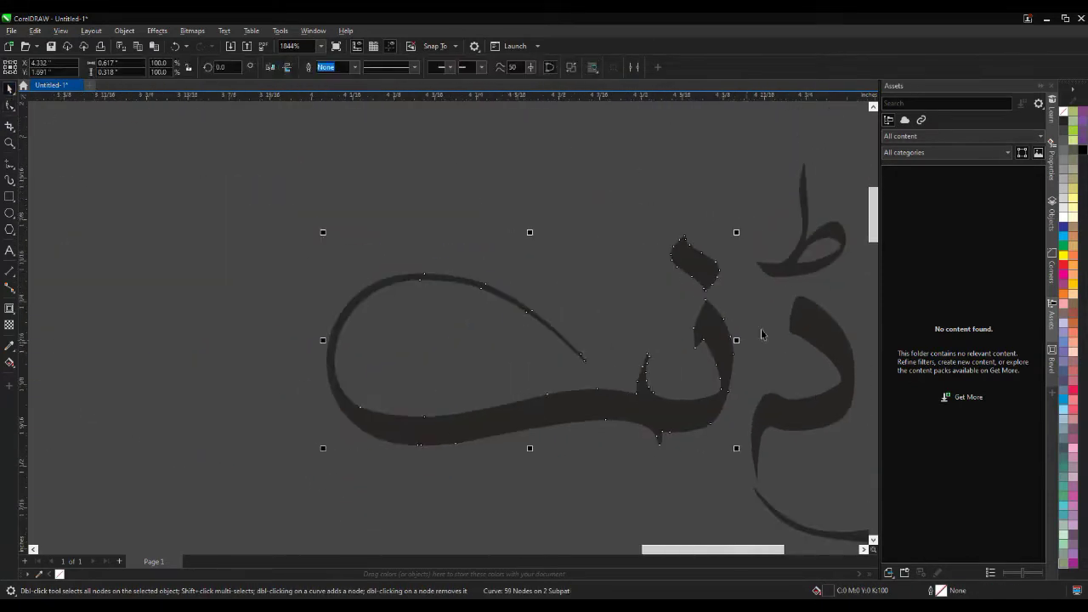
- Place a copy of the small ط mark inside the loop of the final letter to complete سٹوڈنٹ
{"action": "scroll", "coordinate": [419, 375], "scroll_direction": "up", "scroll_amount": 3}
{"action": "scroll", "coordinate": [529, 178], "scroll_direction": "down", "scroll_amount": 4}
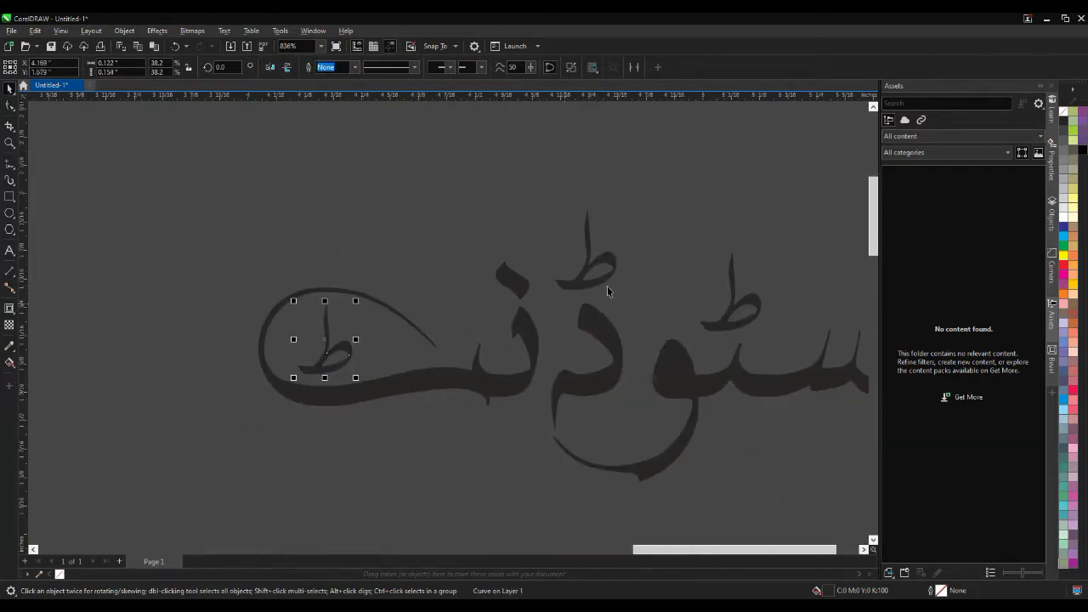
{"action": "scroll", "coordinate": [639, 317], "scroll_direction": "up", "scroll_amount": 4}
{"action": "scroll", "coordinate": [675, 311], "scroll_direction": "down", "scroll_amount": 3}
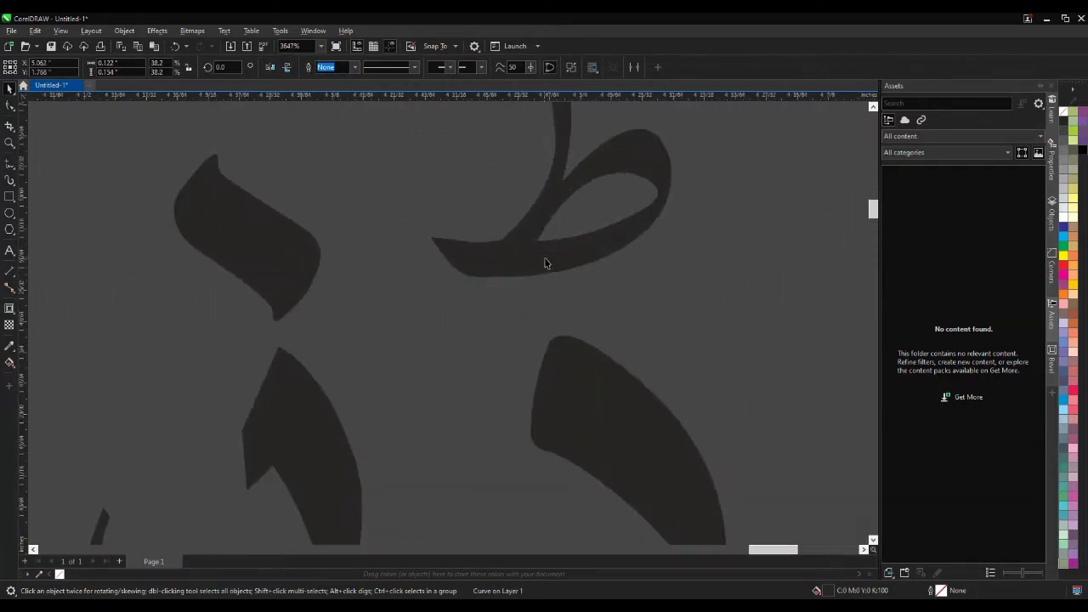
{"action": "scroll", "coordinate": [380, 398], "scroll_direction": "up", "scroll_amount": 2}
{"action": "scroll", "coordinate": [388, 323], "scroll_direction": "down", "scroll_amount": 4}
{"action": "scroll", "coordinate": [527, 462], "scroll_direction": "up", "scroll_amount": 2}
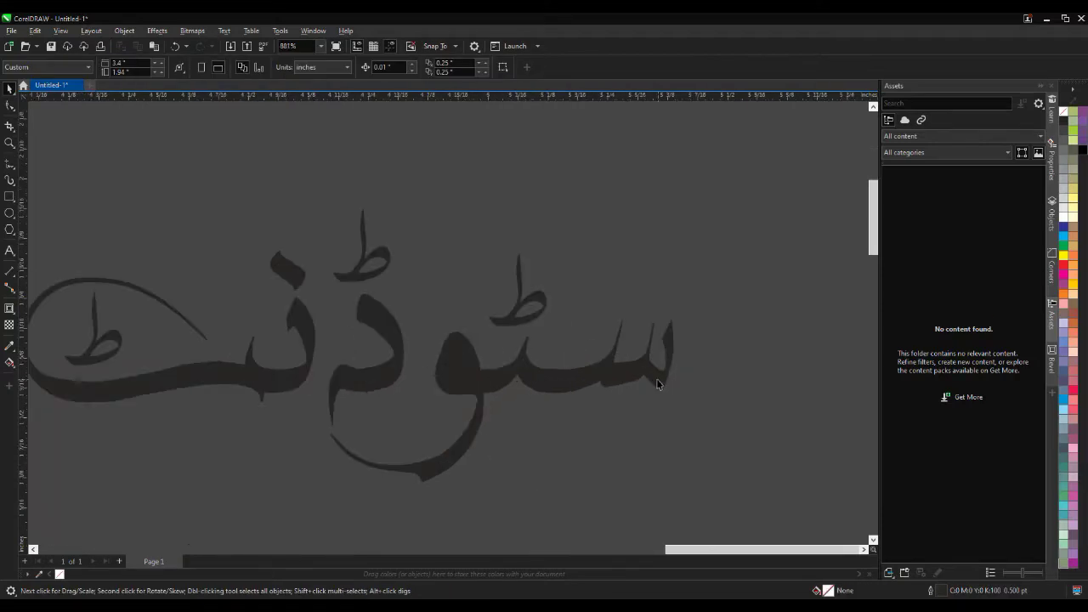
- Weld all letters and marks of سٹوڈنٹ into a single curve and check its nodes
{"action": "scroll", "coordinate": [592, 342], "scroll_direction": "down", "scroll_amount": 2}
{"action": "left_click_drag", "start_coordinate": [593, 343], "coordinate": [214, 441]}
{"action": "left_click", "coordinate": [338, 68]}
{"action": "scroll", "coordinate": [578, 363], "scroll_direction": "up", "scroll_amount": 3}
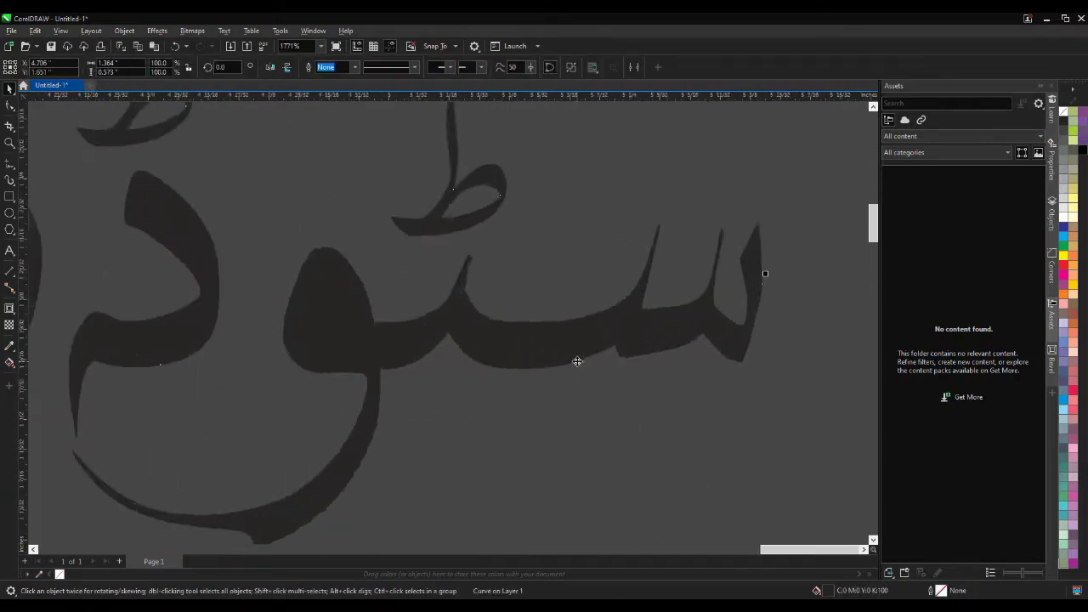
{"action": "scroll", "coordinate": [403, 351], "scroll_direction": "down", "scroll_amount": 1}
{"action": "scroll", "coordinate": [398, 345], "scroll_direction": "up", "scroll_amount": 2}
{"action": "key", "text": "F10"}
{"action": "scroll", "coordinate": [358, 327], "scroll_direction": "up", "scroll_amount": 4}
{"action": "scroll", "coordinate": [311, 310], "scroll_direction": "down", "scroll_amount": 6}
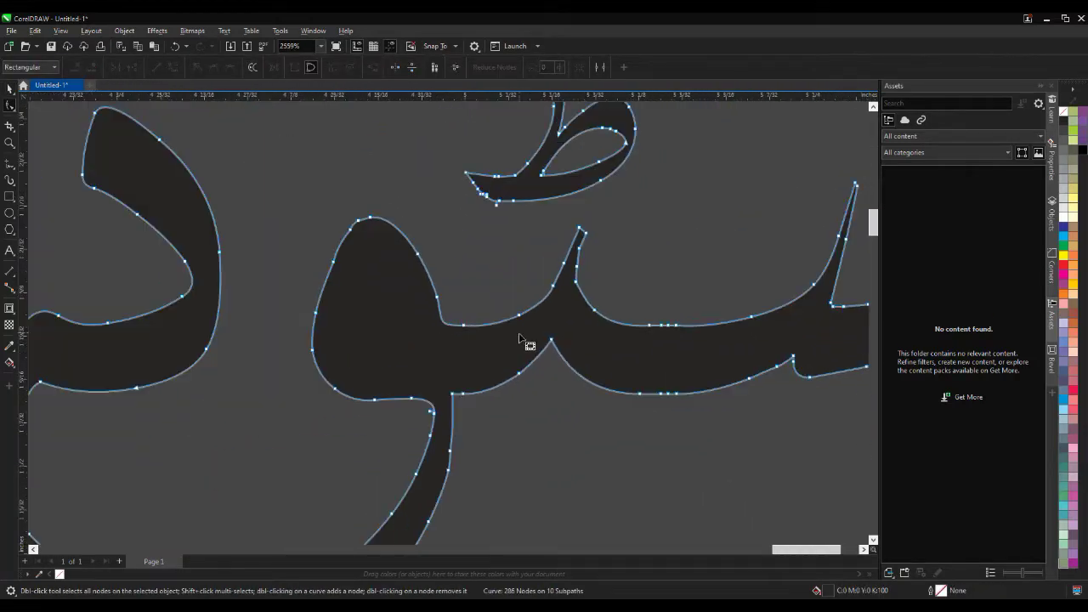
{"action": "key", "text": "space"}
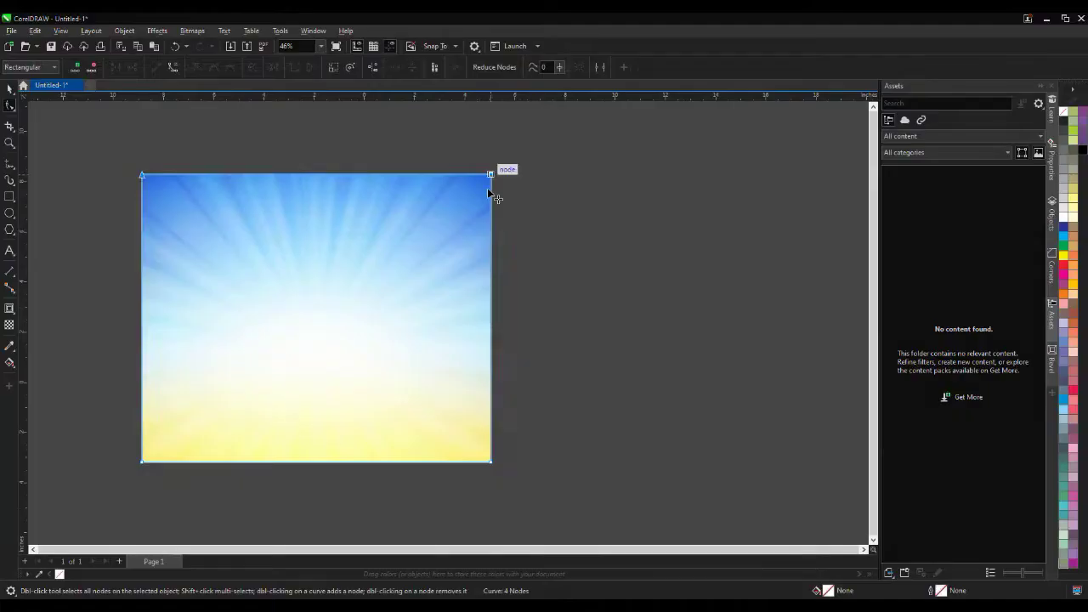
- Crop the sunburst background image from its upper edge by moving both upper corner nodes together
{"action": "left_click_drag", "start_coordinate": [492, 179], "coordinate": [493, 244]}
{"action": "key", "text": "ctrl+z"}
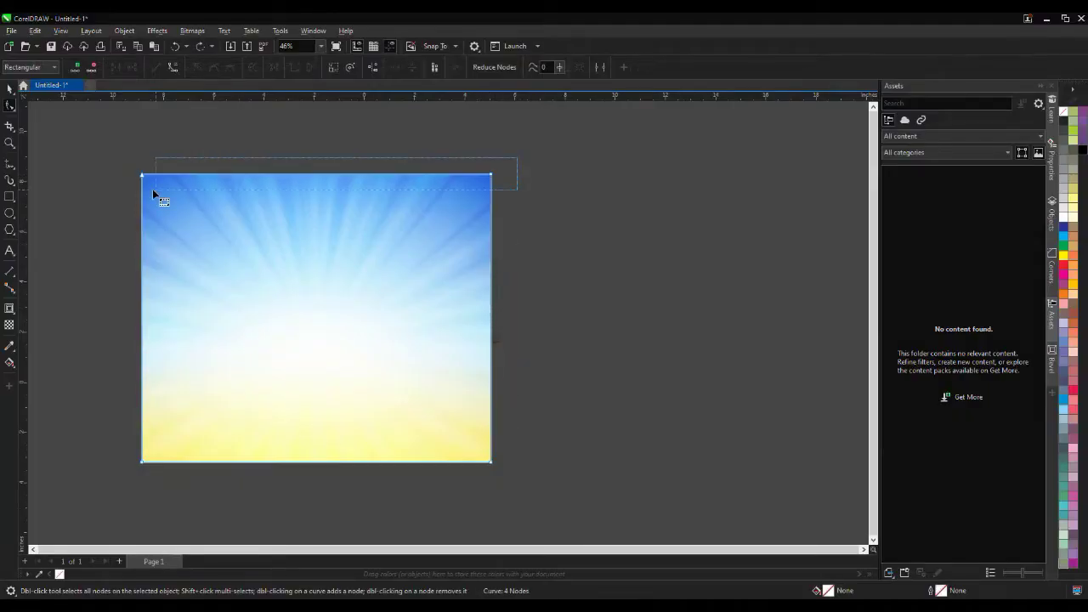
{"action": "left_click_drag", "start_coordinate": [490, 189], "coordinate": [490, 189]}
{"action": "key", "text": "space"}
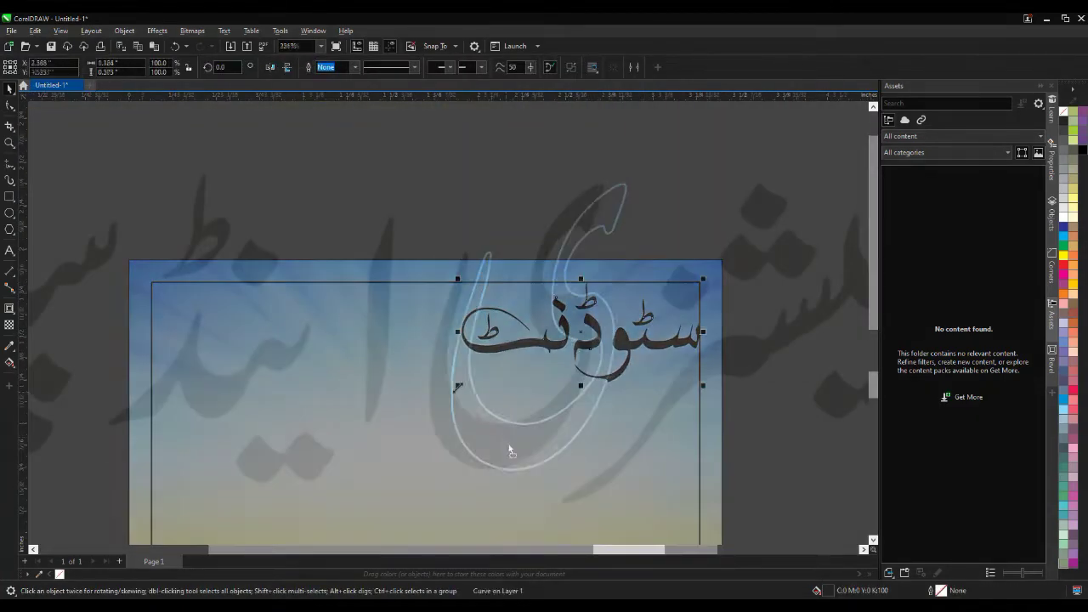
- Reposition the final ی of سٹیشنری, paste the calligraphic اینڈ from hum and wellcomenew.cdr, and place it scaled to 15% above the ی
{"action": "left_click_drag", "start_coordinate": [530, 207], "coordinate": [333, 443]}
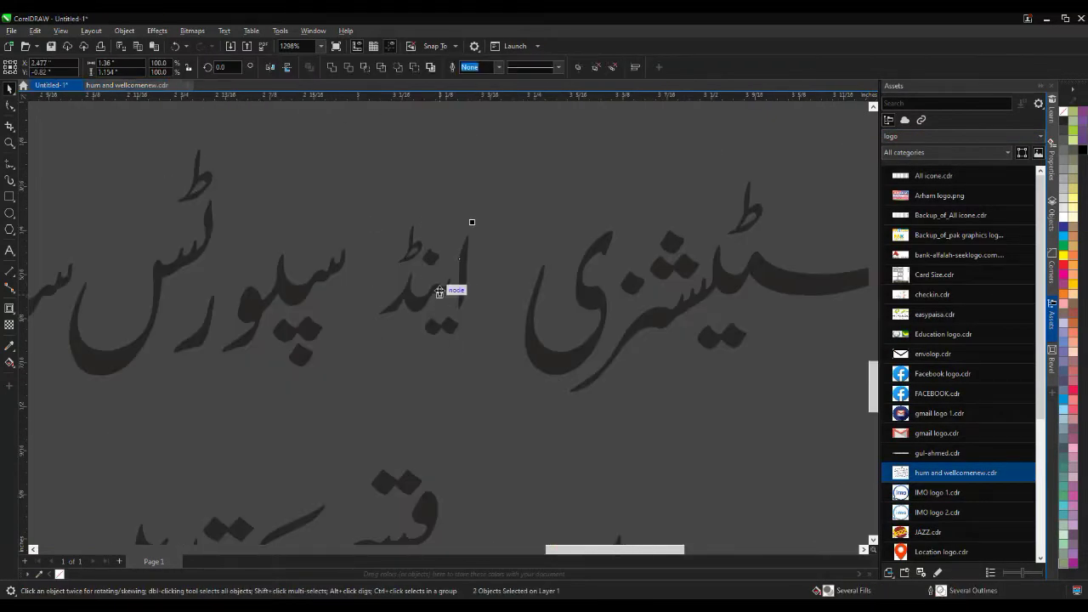
{"action": "key", "text": "ctrl+v"}
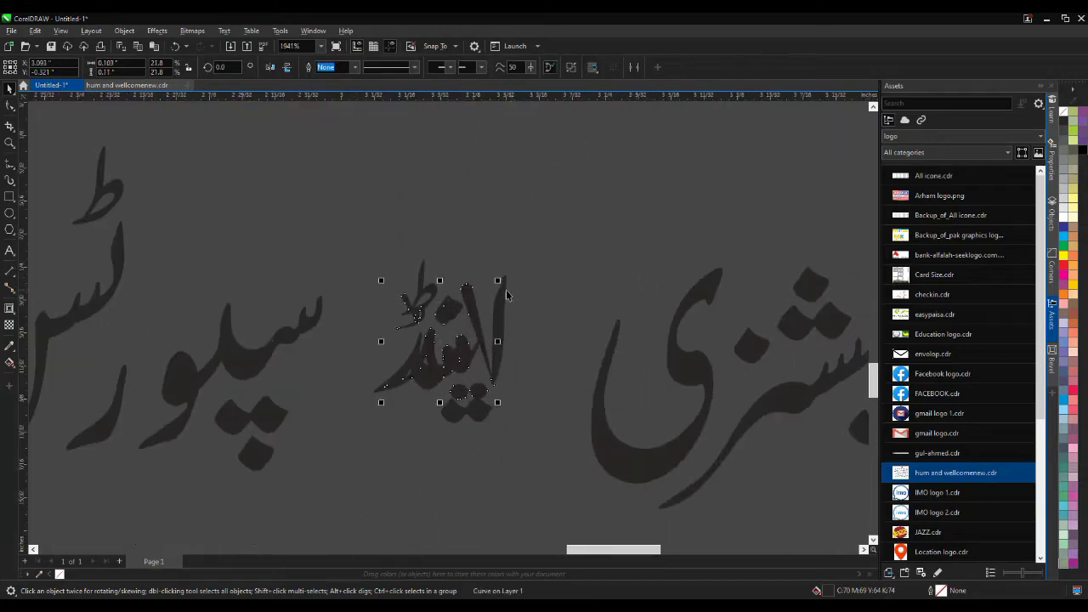
{"action": "scroll", "coordinate": [482, 326], "scroll_direction": "up", "scroll_amount": 2}
{"action": "left_click_drag", "start_coordinate": [481, 326], "coordinate": [658, 253]}
{"action": "scroll", "coordinate": [677, 247], "scroll_direction": "up", "scroll_amount": 2}
{"action": "scroll", "coordinate": [604, 308], "scroll_direction": "down", "scroll_amount": 3}
{"action": "scroll", "coordinate": [612, 302], "scroll_direction": "up", "scroll_amount": 1}
{"action": "left_click_drag", "start_coordinate": [608, 298], "coordinate": [653, 280]}
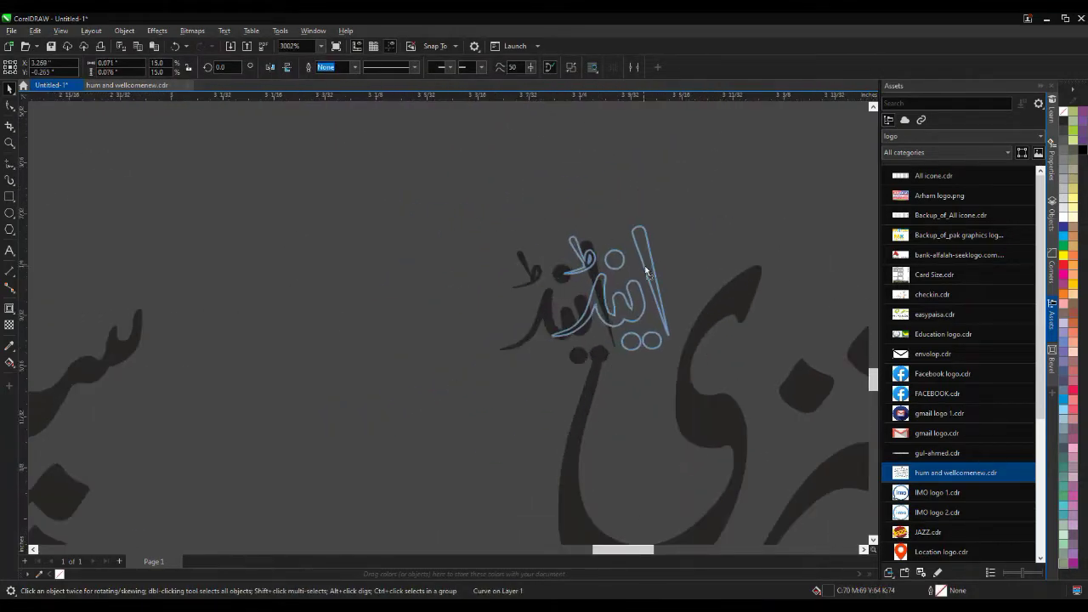
- Tighten the letter spacing in سپورٹس by moving its later letters closer to the opening ones
{"action": "scroll", "coordinate": [660, 294], "scroll_direction": "down", "scroll_amount": 2}
{"action": "left_click", "coordinate": [539, 396]}
{"action": "scroll", "coordinate": [369, 378], "scroll_direction": "up", "scroll_amount": 2}
{"action": "left_click", "coordinate": [379, 391]}
{"action": "scroll", "coordinate": [380, 392], "scroll_direction": "up", "scroll_amount": 1}
{"action": "left_click_drag", "start_coordinate": [381, 393], "coordinate": [418, 396]}
{"action": "scroll", "coordinate": [382, 319], "scroll_direction": "down", "scroll_amount": 1}
{"action": "left_click", "coordinate": [374, 250], "text": "shift"}
{"action": "left_click_drag", "start_coordinate": [374, 250], "coordinate": [435, 244]}
{"action": "key", "text": "ctrl+z"}
{"action": "scroll", "coordinate": [477, 408], "scroll_direction": "down", "scroll_amount": 1}
{"action": "left_click", "coordinate": [457, 362]}
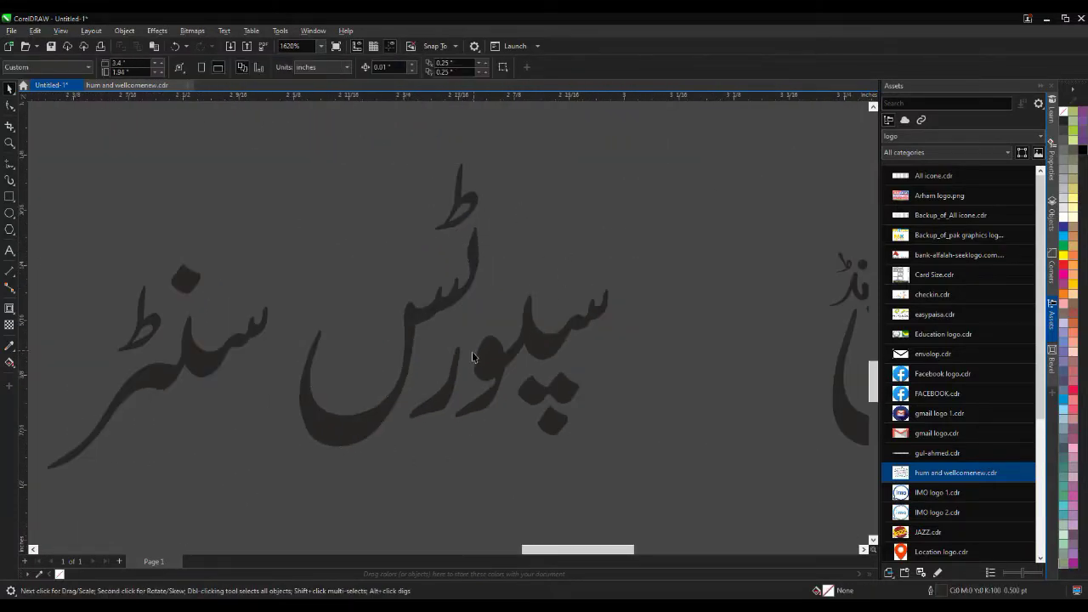
- Move the word سنٹر close against the end of سپورٹس
{"action": "scroll", "coordinate": [425, 357], "scroll_direction": "down", "scroll_amount": 1}
{"action": "scroll", "coordinate": [269, 385], "scroll_direction": "up", "scroll_amount": 1}
{"action": "left_click_drag", "start_coordinate": [228, 372], "coordinate": [285, 371]}
{"action": "scroll", "coordinate": [286, 365], "scroll_direction": "down", "scroll_amount": 2}
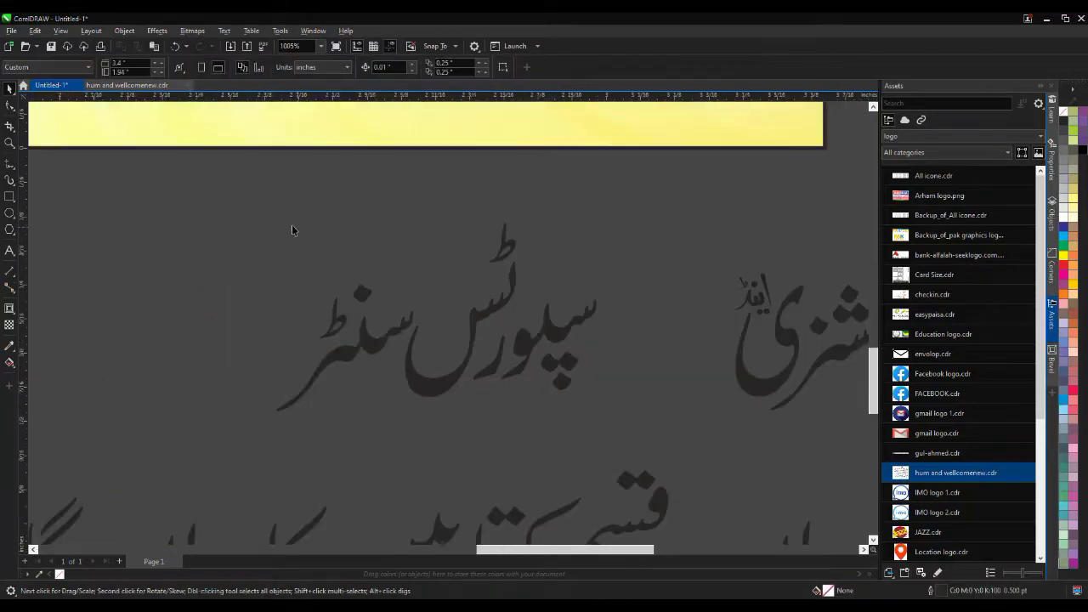
- Group سپورٹس سنٹر and move it next to the ی of سٹیشنری
{"action": "left_click_drag", "start_coordinate": [240, 206], "coordinate": [633, 449]}
{"action": "key", "text": "ctrl+g"}
{"action": "scroll", "coordinate": [568, 340], "scroll_direction": "up", "scroll_amount": 1}
{"action": "left_click_drag", "start_coordinate": [551, 354], "coordinate": [736, 350]}
{"action": "scroll", "coordinate": [544, 358], "scroll_direction": "down", "scroll_amount": 2}
{"action": "left_click", "coordinate": [693, 382]}
- Look through hum and wellcomenew.cdr, and place a small س mark beneath the long opening stroke of سٹیشنری in the card document
{"action": "left_click", "coordinate": [127, 85]}
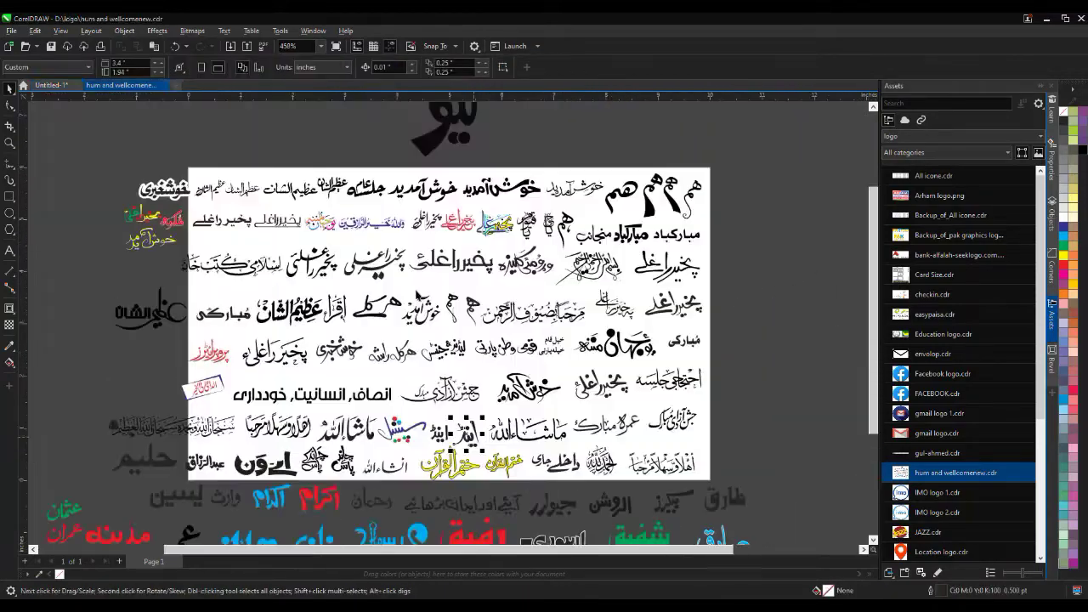
{"action": "scroll", "coordinate": [510, 200], "scroll_direction": "up", "scroll_amount": 2}
{"action": "key", "text": "ctrl+Tab"}
{"action": "scroll", "coordinate": [652, 324], "scroll_direction": "up", "scroll_amount": 6}
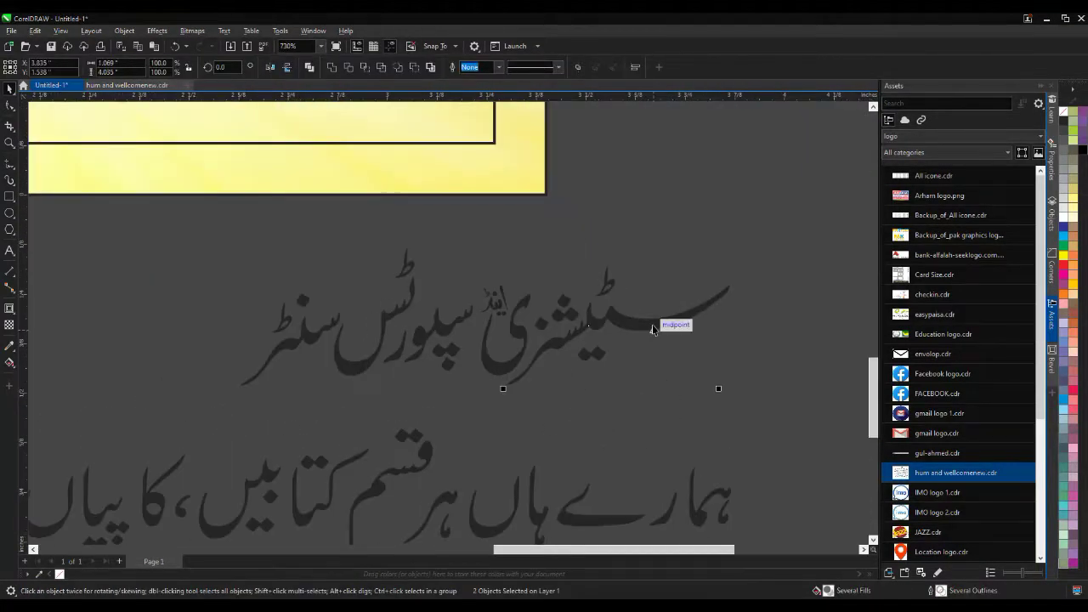
{"action": "left_click_drag", "start_coordinate": [753, 385], "coordinate": [753, 385]}
{"action": "scroll", "coordinate": [748, 384], "scroll_direction": "down", "scroll_amount": 2}
{"action": "scroll", "coordinate": [682, 350], "scroll_direction": "up", "scroll_amount": 1}
{"action": "left_click", "coordinate": [677, 345]}
{"action": "left_click_drag", "start_coordinate": [660, 348], "coordinate": [686, 339]}
{"action": "left_click", "coordinate": [670, 365]}
- Group the whole phrase سٹیشنری اینڈ سپورٹس سنٹر and place it on the card beside سٹوڈنٹ, against the frame's left and upper edges
{"action": "scroll", "coordinate": [723, 374], "scroll_direction": "down", "scroll_amount": 2}
{"action": "scroll", "coordinate": [735, 369], "scroll_direction": "down", "scroll_amount": 1}
{"action": "left_click_drag", "start_coordinate": [390, 304], "coordinate": [817, 408]}
{"action": "key", "text": "ctrl+g"}
{"action": "scroll", "coordinate": [717, 401], "scroll_direction": "down", "scroll_amount": 3}
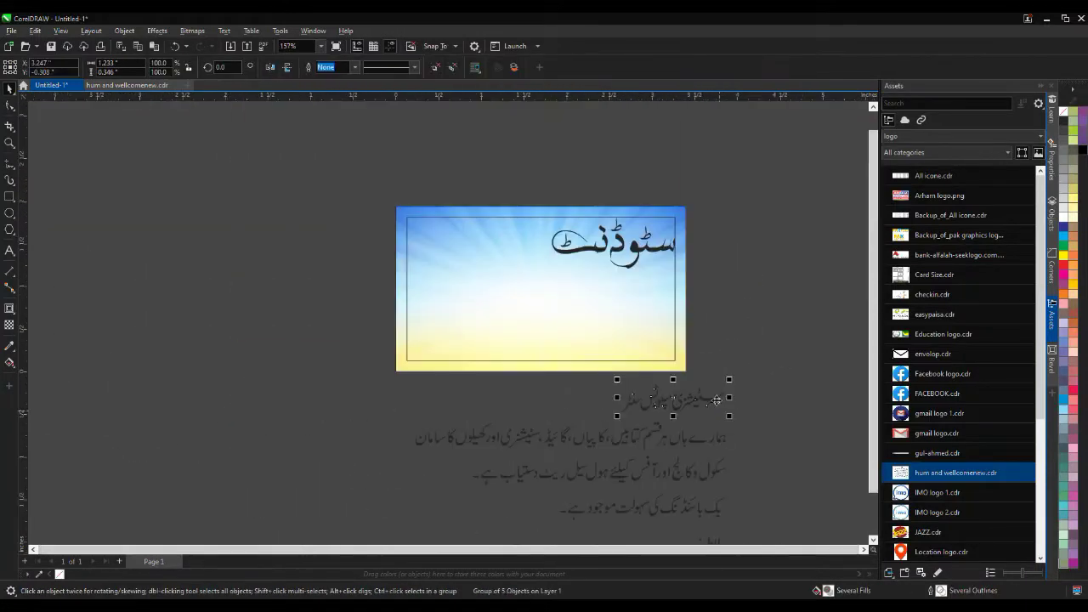
{"action": "scroll", "coordinate": [497, 235], "scroll_direction": "up", "scroll_amount": 4}
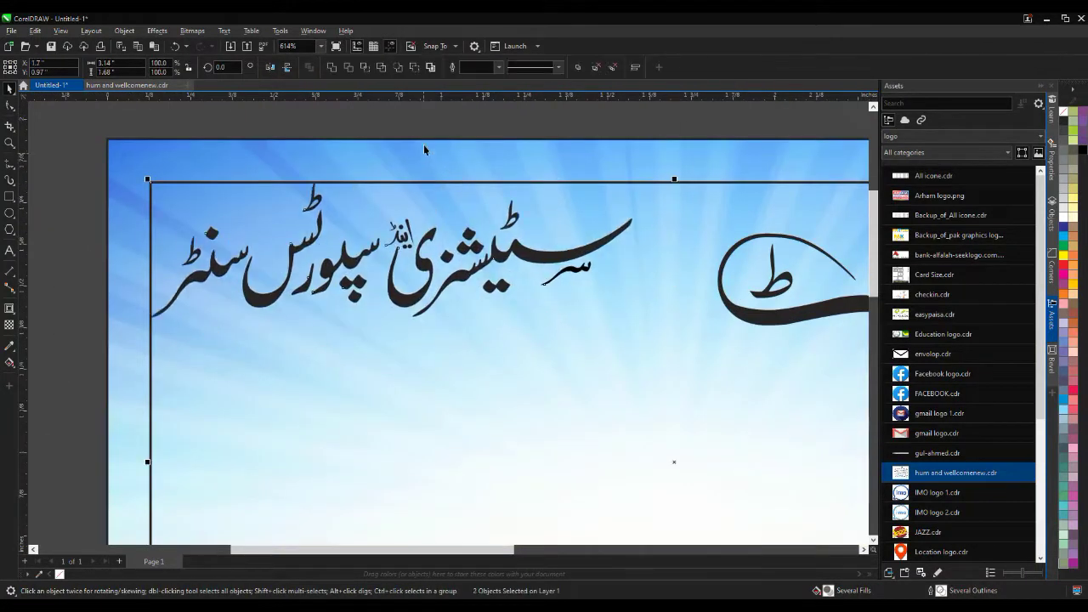
{"action": "left_click_drag", "start_coordinate": [636, 321], "coordinate": [702, 340]}
{"action": "scroll", "coordinate": [491, 311], "scroll_direction": "down", "scroll_amount": 5}
{"action": "left_click", "coordinate": [274, 329]}
- Group the letters of the first description line, the one starting with ہمارے ہاں, below the card
{"action": "scroll", "coordinate": [553, 298], "scroll_direction": "down", "scroll_amount": 4}
{"action": "scroll", "coordinate": [604, 411], "scroll_direction": "up", "scroll_amount": 5}
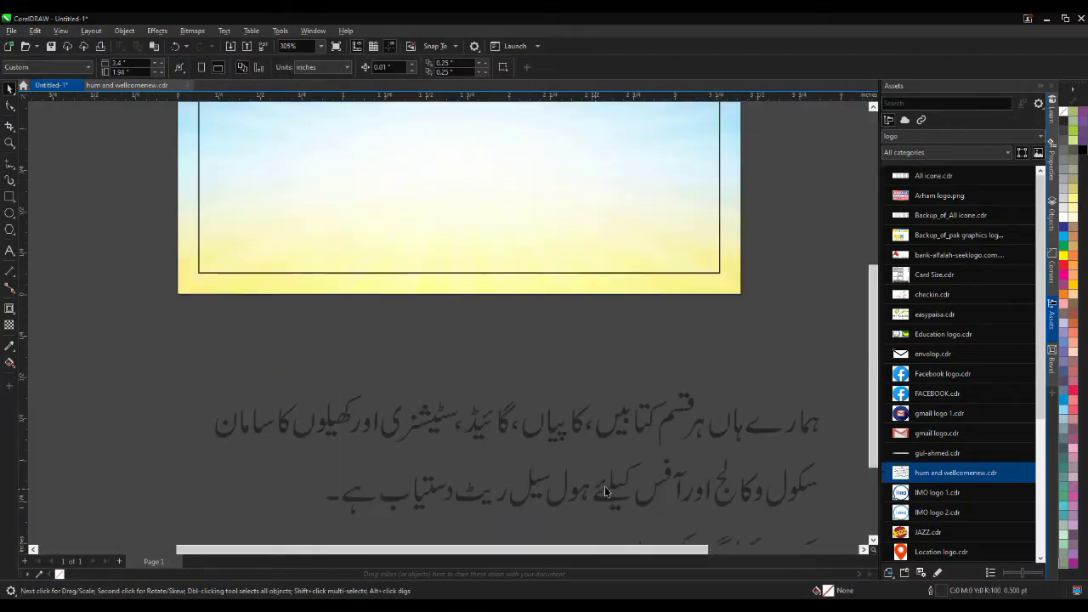
{"action": "scroll", "coordinate": [604, 411], "scroll_direction": "down", "scroll_amount": 1}
{"action": "scroll", "coordinate": [780, 384], "scroll_direction": "up", "scroll_amount": 2}
{"action": "left_click_drag", "start_coordinate": [808, 360], "coordinate": [499, 493]}
{"action": "scroll", "coordinate": [743, 372], "scroll_direction": "down", "scroll_amount": 1}
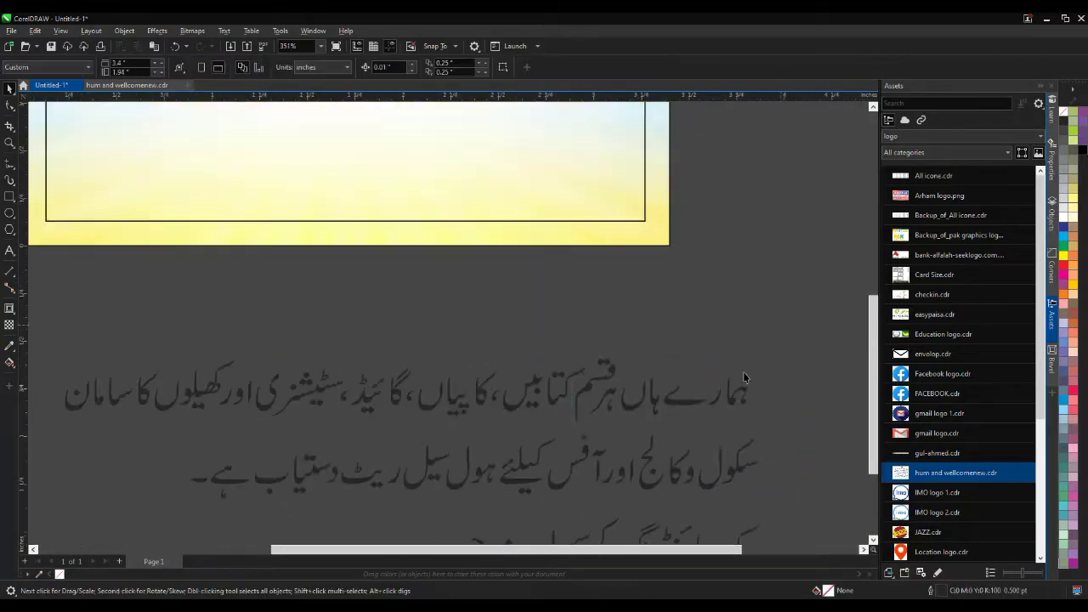
{"action": "key", "text": "ctrl+g"}
- Group the second description line, centre it under the first, group both, and place them on the card below the title at 64.8% scale
{"action": "scroll", "coordinate": [580, 301], "scroll_direction": "down", "scroll_amount": 1}
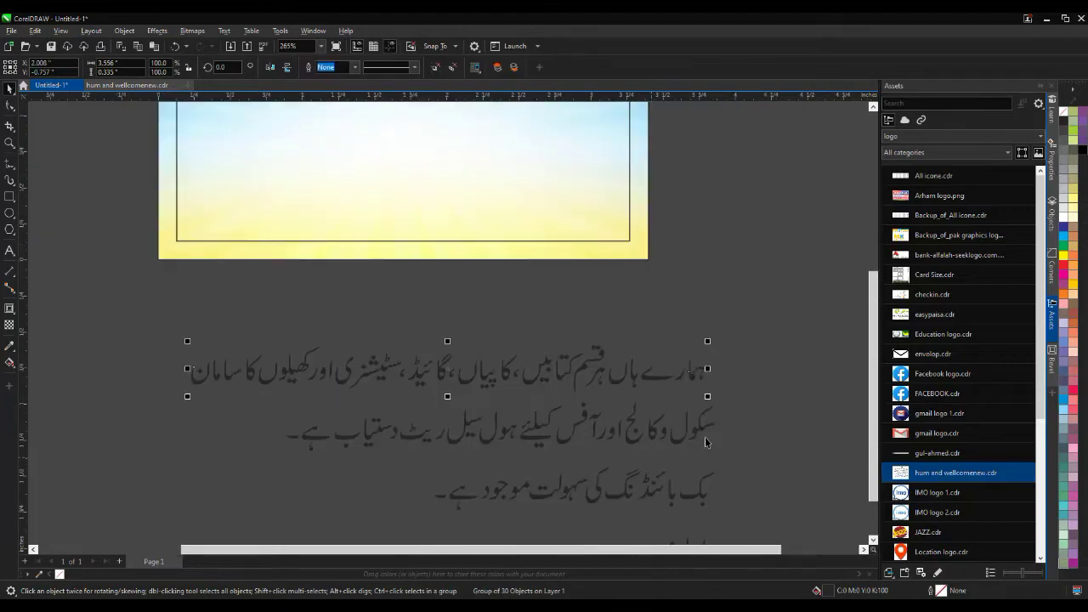
{"action": "scroll", "coordinate": [467, 382], "scroll_direction": "up", "scroll_amount": 1}
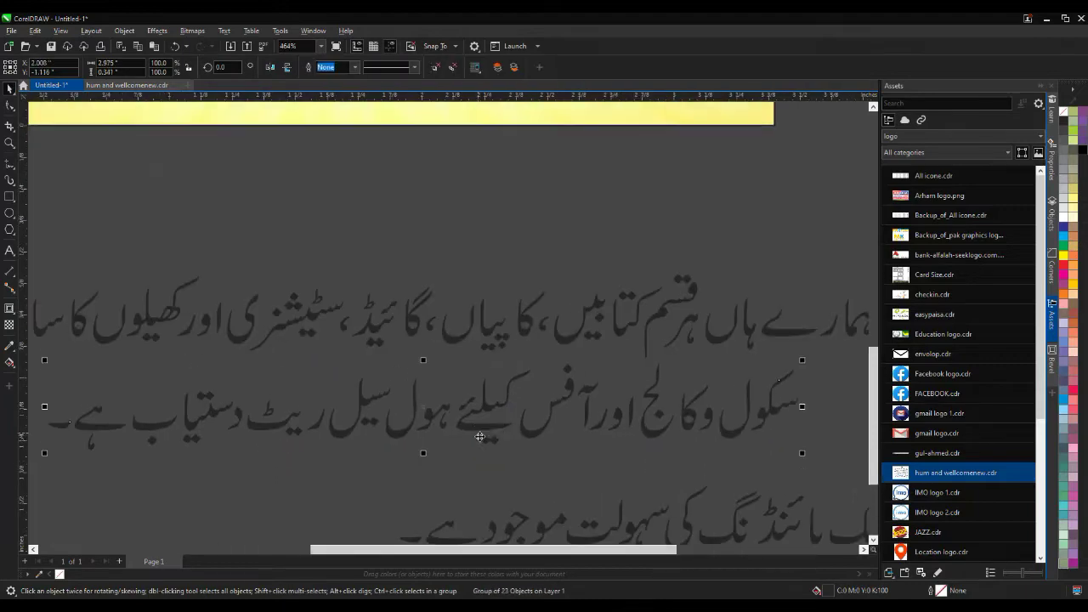
{"action": "scroll", "coordinate": [324, 456], "scroll_direction": "down", "scroll_amount": 2}
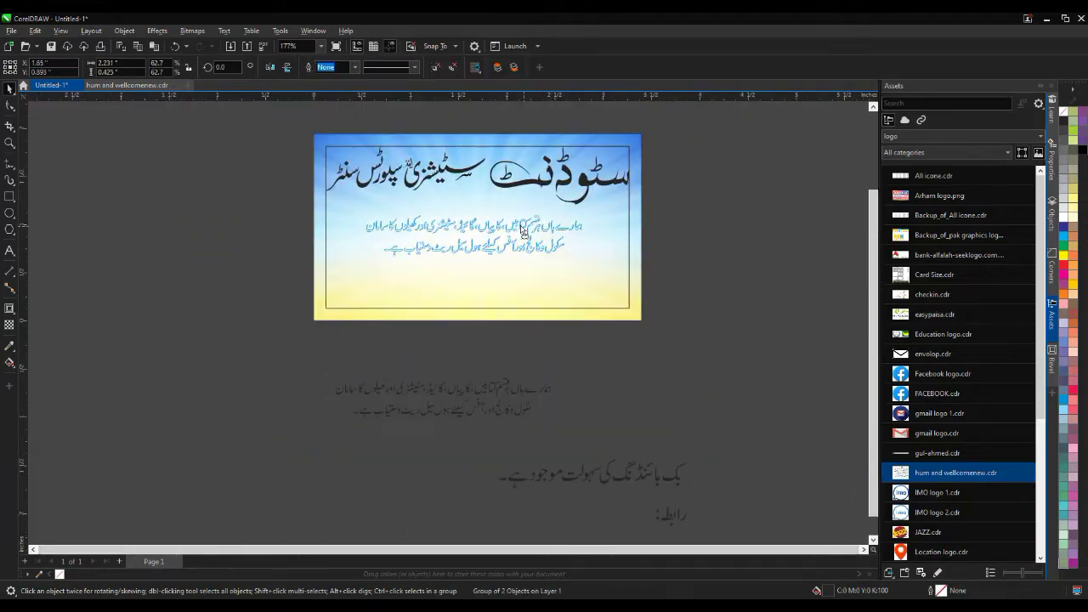
{"action": "left_click_drag", "start_coordinate": [522, 230], "coordinate": [522, 230]}
{"action": "scroll", "coordinate": [522, 230], "scroll_direction": "up", "scroll_amount": 4}
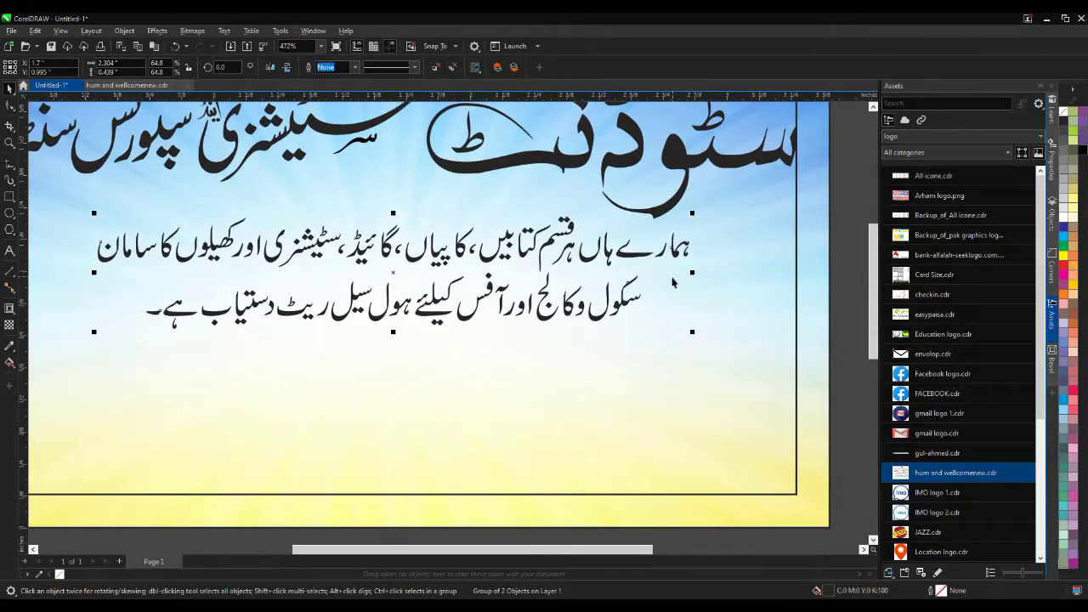
{"action": "scroll", "coordinate": [631, 311], "scroll_direction": "down", "scroll_amount": 3}
{"action": "key", "text": "Escape"}
- Align the two description lines with the right edge of the inner frame
{"action": "scroll", "coordinate": [628, 270], "scroll_direction": "up", "scroll_amount": 2}
{"action": "left_click", "coordinate": [627, 279]}
{"action": "left_click", "coordinate": [662, 223], "text": "shift"}
{"action": "key", "text": "r"}
{"action": "key", "text": "Escape"}
{"action": "scroll", "coordinate": [614, 289], "scroll_direction": "up", "scroll_amount": 1}
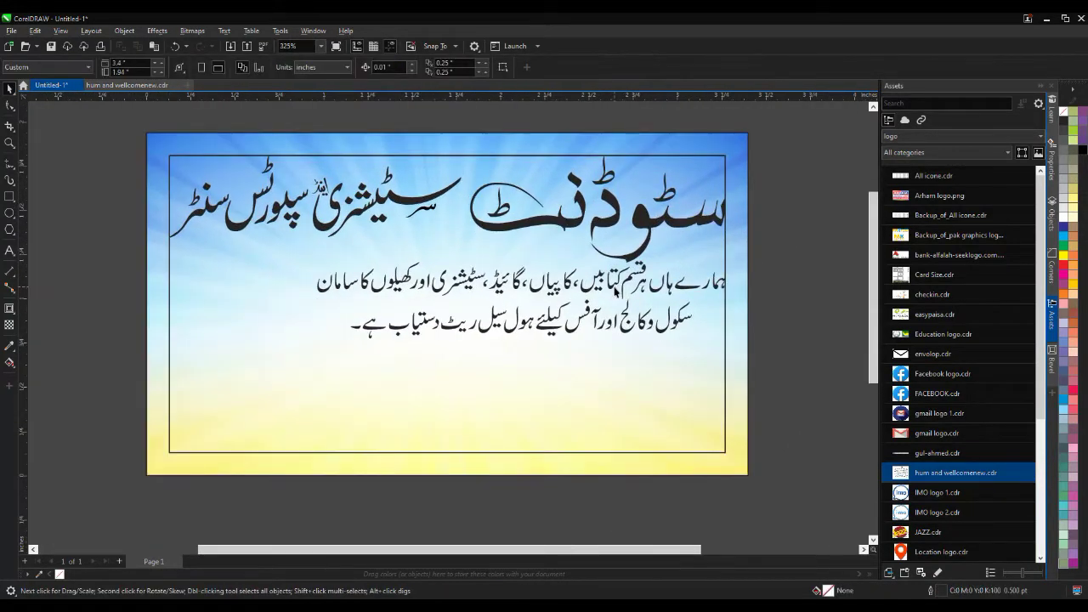
- Align the two description lines with the left edge of the inner frame and nudge them up closer to the title
{"action": "left_click_drag", "start_coordinate": [615, 291], "coordinate": [541, 290]}
{"action": "key", "text": "l"}
{"action": "left_click", "coordinate": [527, 284]}
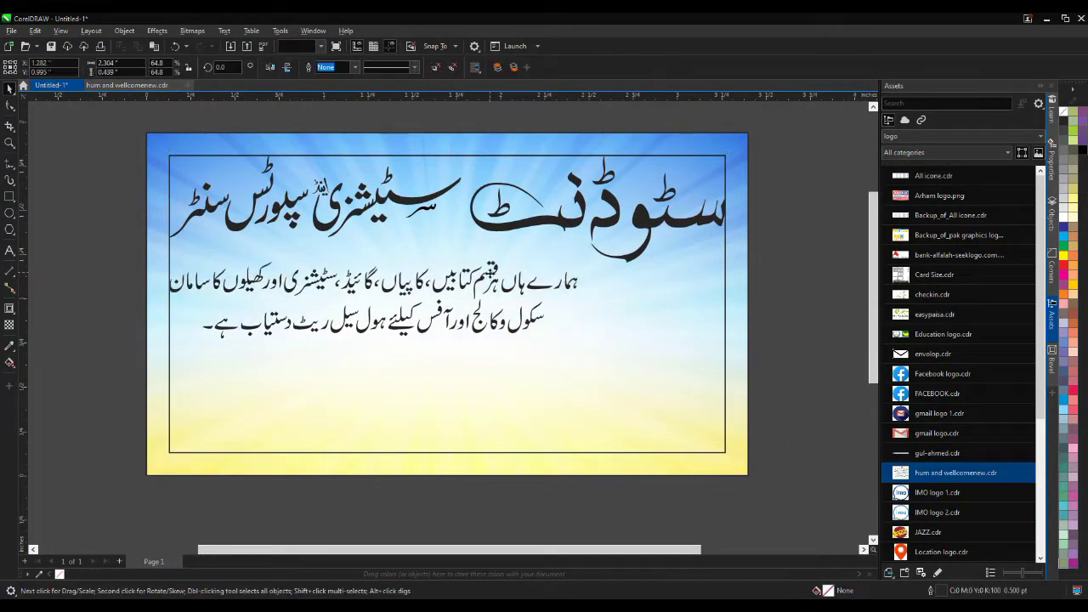
{"action": "key", "text": "Up"}
{"action": "key", "text": "Up"}
{"action": "key", "text": "Up"}
{"action": "key", "text": "Up"}
{"action": "key", "text": "Up"}
{"action": "key", "text": "Up"}
{"action": "left_click", "coordinate": [455, 179]}
{"action": "scroll", "coordinate": [454, 178], "scroll_direction": "up", "scroll_amount": 4}
{"action": "scroll", "coordinate": [469, 257], "scroll_direction": "down", "scroll_amount": 4}
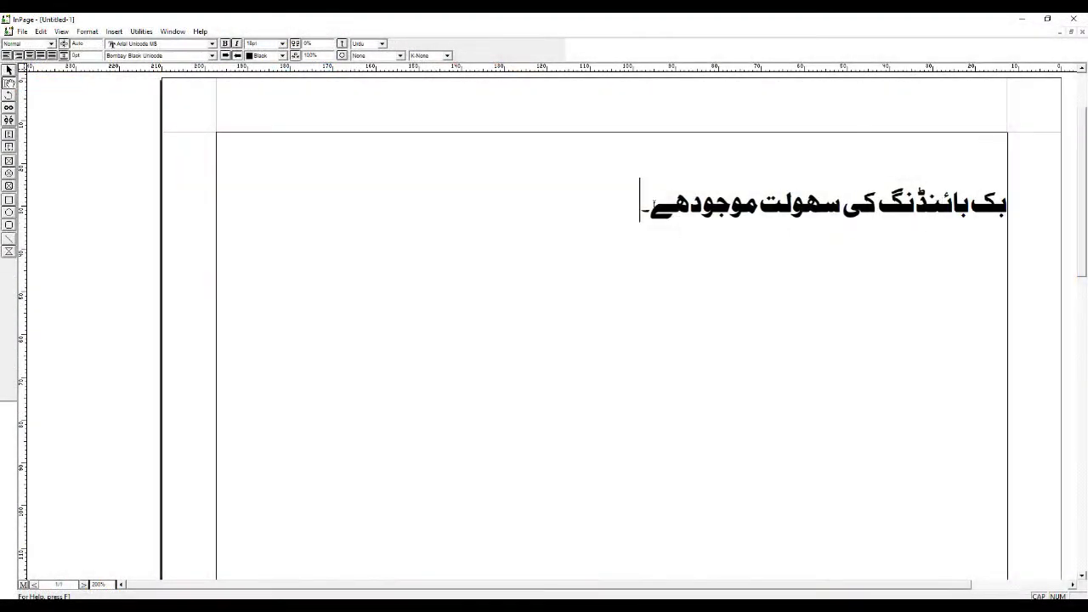
- Transfer the line بک بائنڈنگ کی سھولت موجودھے۔ from InPage to the CorelDRAW card, ungroup it and scale it to 1.512 inches wide below the description
{"action": "left_click_drag", "start_coordinate": [653, 207], "coordinate": [1022, 199]}
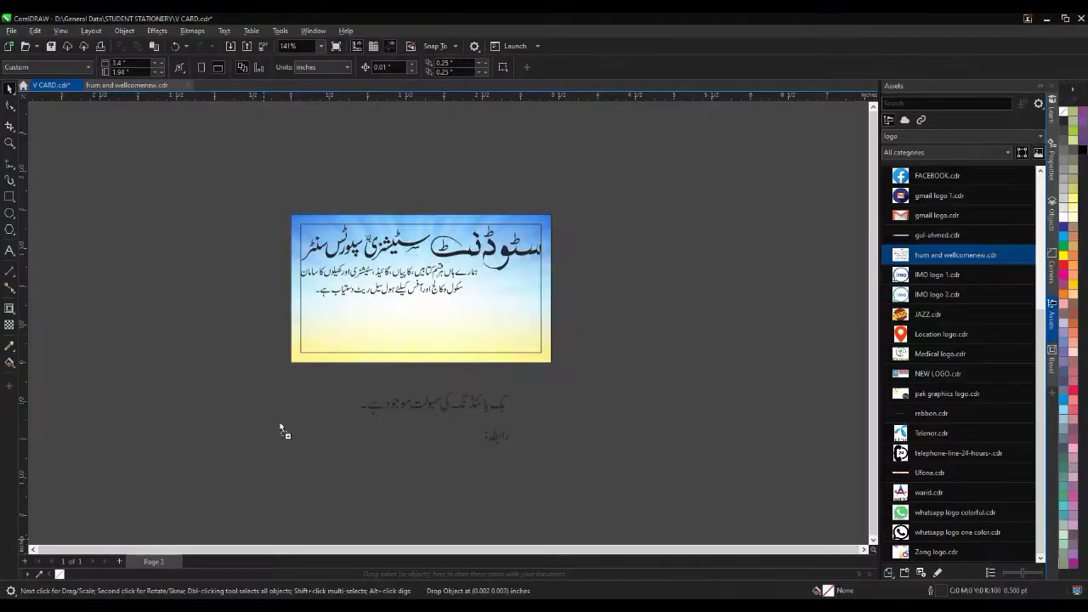
{"action": "left_click_drag", "start_coordinate": [420, 312], "coordinate": [420, 312]}
{"action": "scroll", "coordinate": [403, 289], "scroll_direction": "up", "scroll_amount": 3}
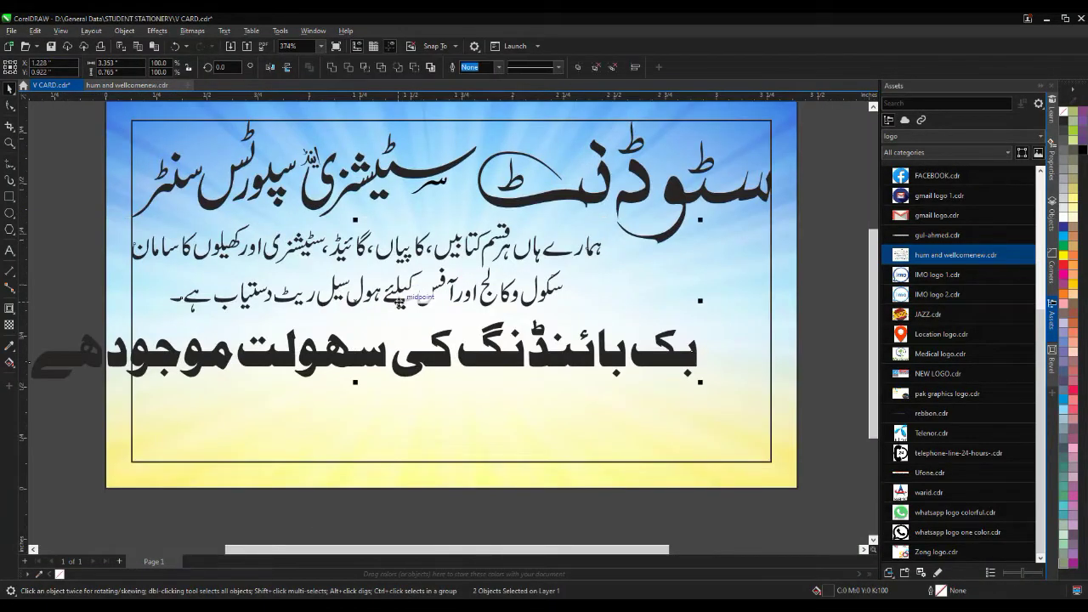
{"action": "key", "text": "ctrl+u"}
{"action": "left_click_drag", "start_coordinate": [701, 315], "coordinate": [525, 293]}
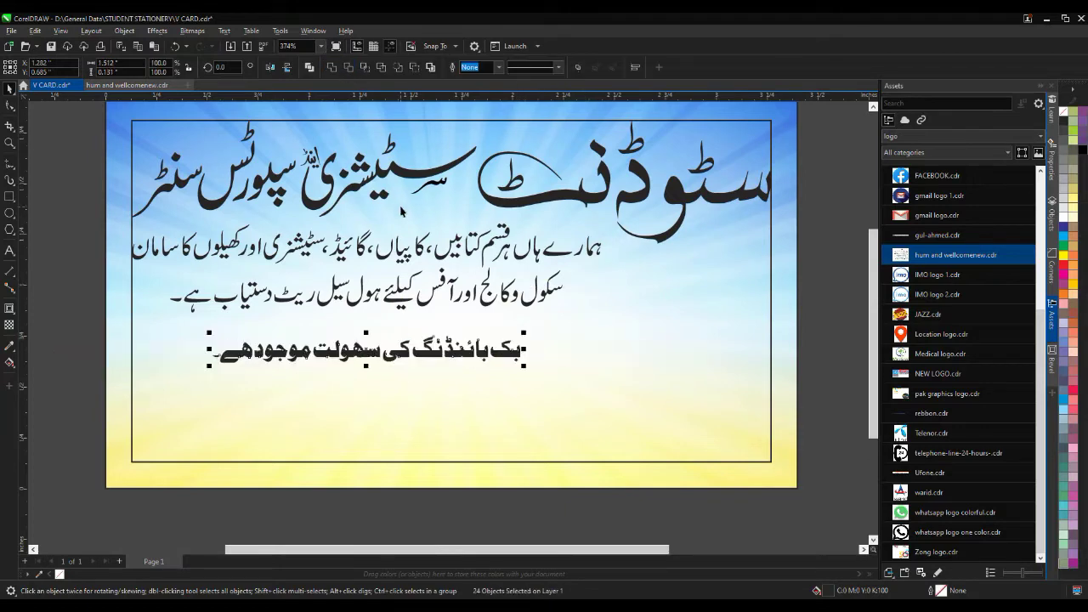
{"action": "scroll", "coordinate": [371, 290], "scroll_direction": "up", "scroll_amount": 1}
{"action": "left_click", "coordinate": [367, 302], "text": "shift"}
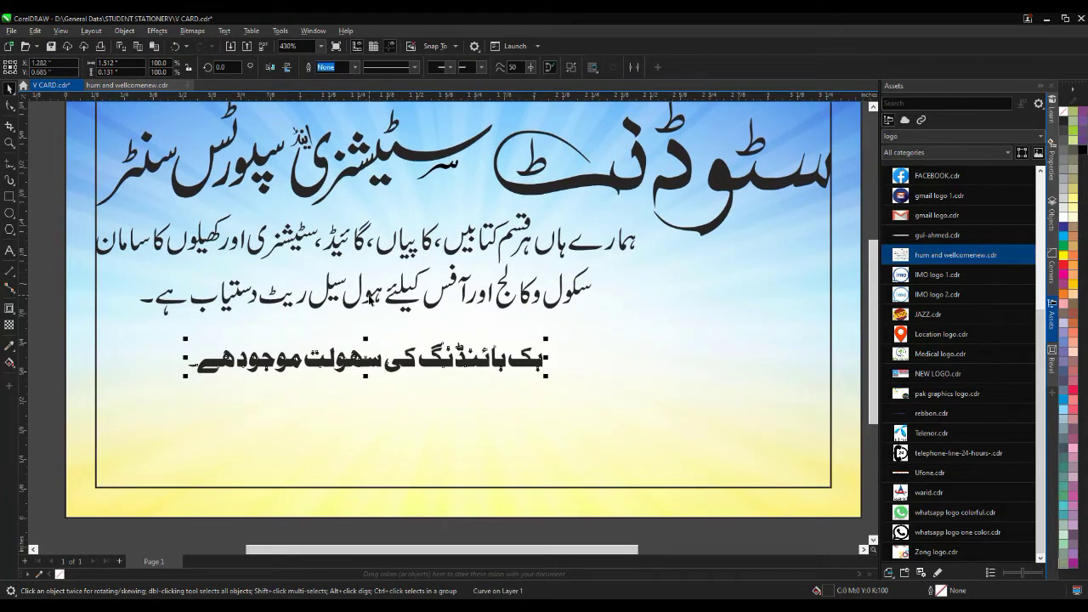
- Nudge the binding line up closer to the description and enlarge it to about 1.776 inches wide
{"action": "key", "text": "Up"}
{"action": "key", "text": "Up"}
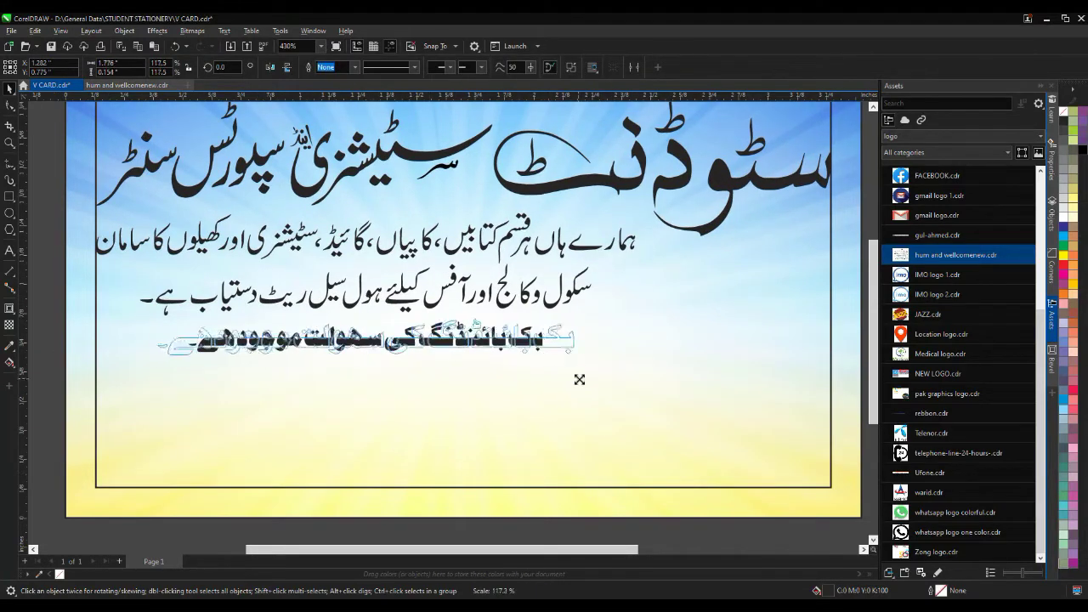
{"action": "scroll", "coordinate": [383, 384], "scroll_direction": "down", "scroll_amount": 3}
{"action": "key", "text": "Escape"}
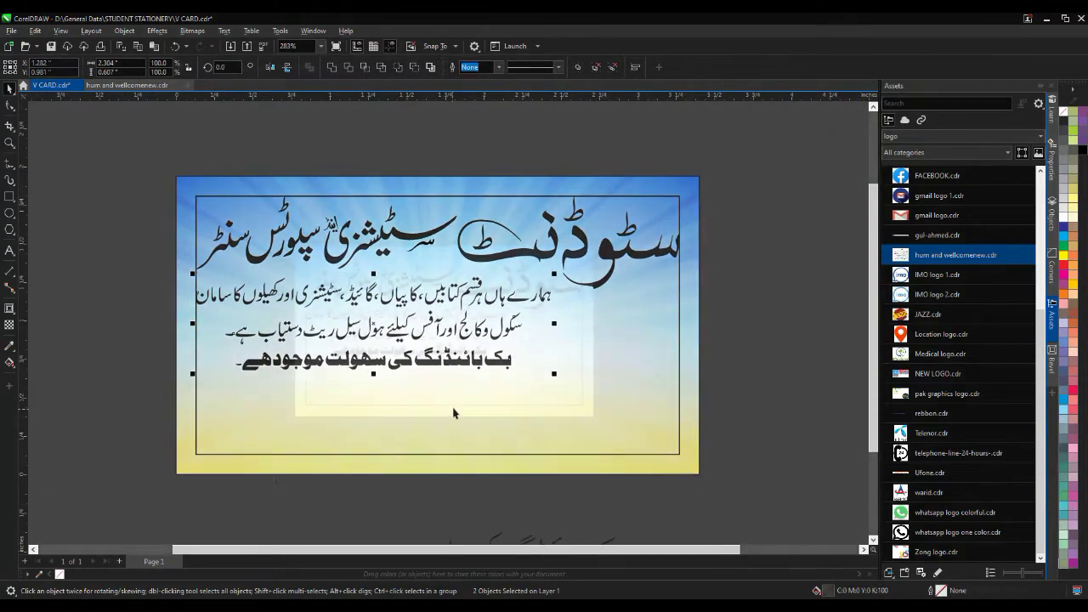
- Add the two contact phone numbers as text below the card in Swis721 Cn BT at 10 pt
{"action": "scroll", "coordinate": [454, 417], "scroll_direction": "down", "scroll_amount": 2}
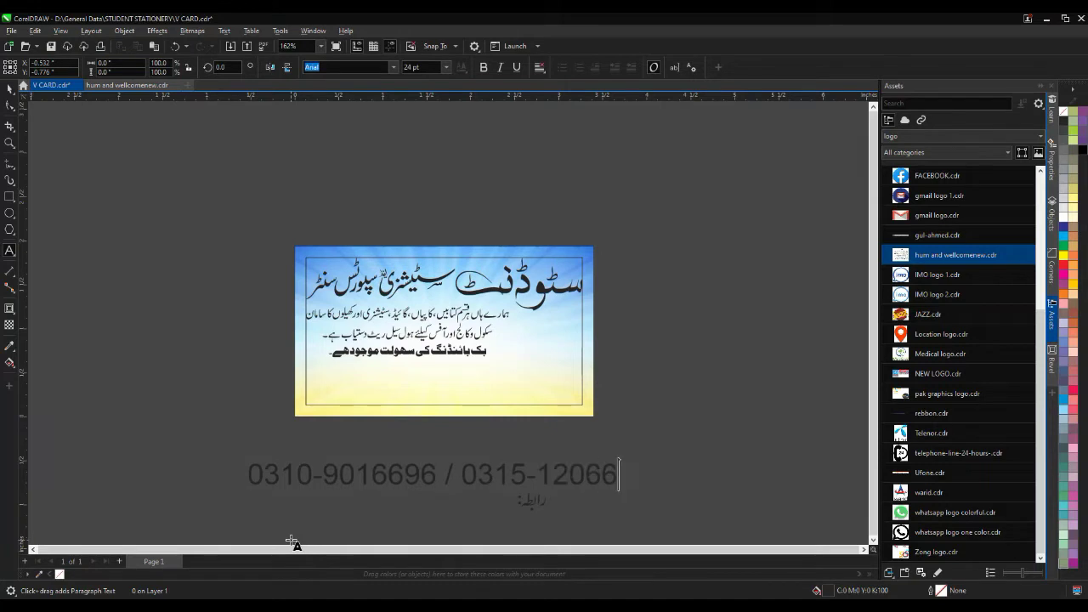
{"action": "left_click", "coordinate": [393, 67]}
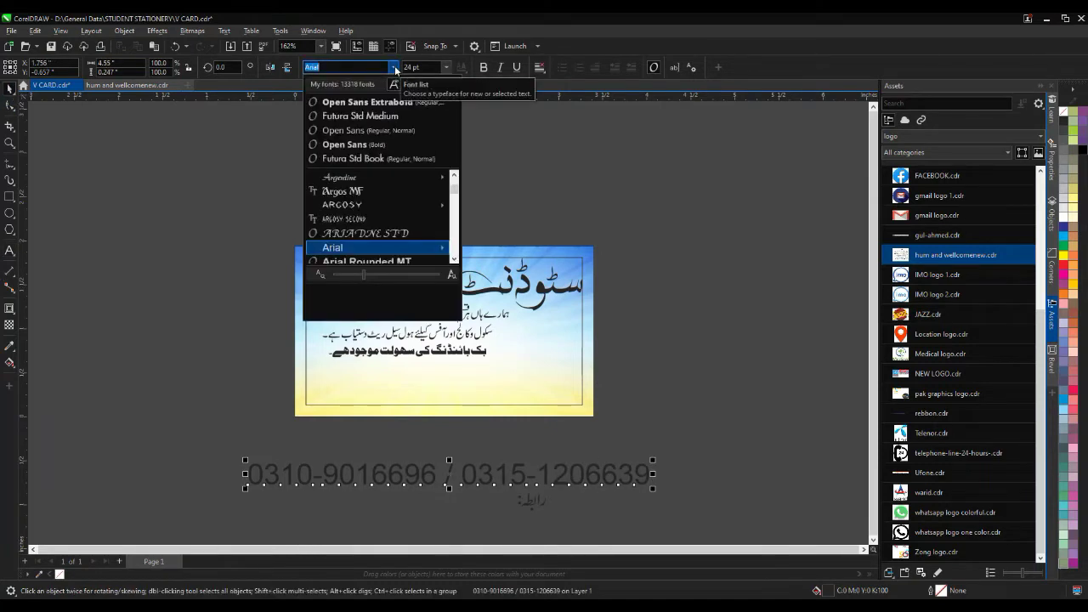
{"action": "type", "text": "SWIS"}
{"action": "left_click", "coordinate": [353, 260]}
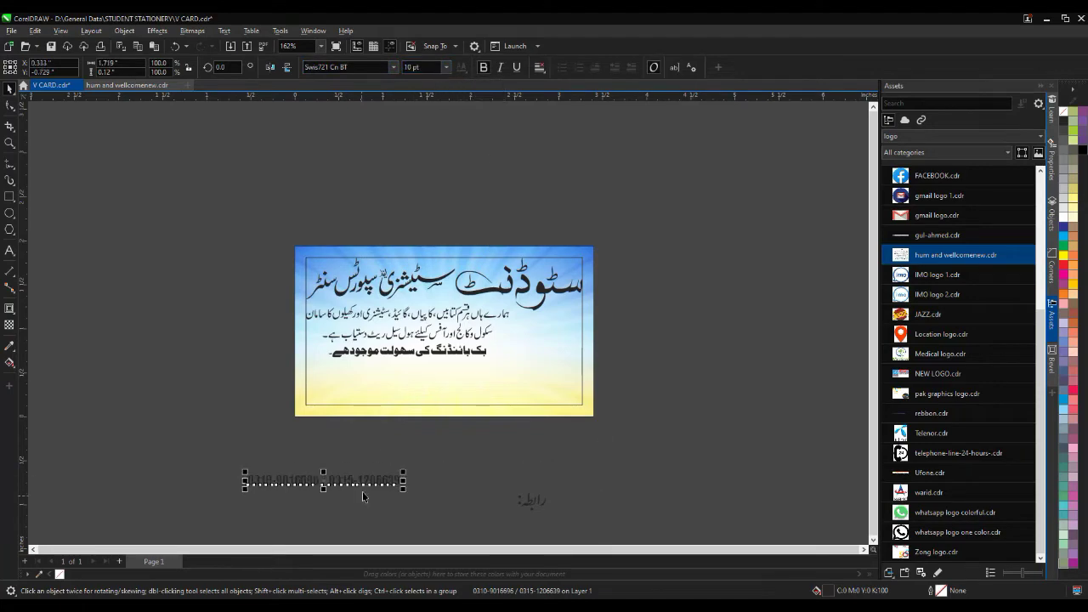
- Insert the dark blue ribbon asset rebbon.cdr and place it along the bottom edge of the card
{"action": "left_click_drag", "start_coordinate": [913, 415], "coordinate": [467, 439]}
{"action": "scroll", "coordinate": [466, 439], "scroll_direction": "up", "scroll_amount": 1}
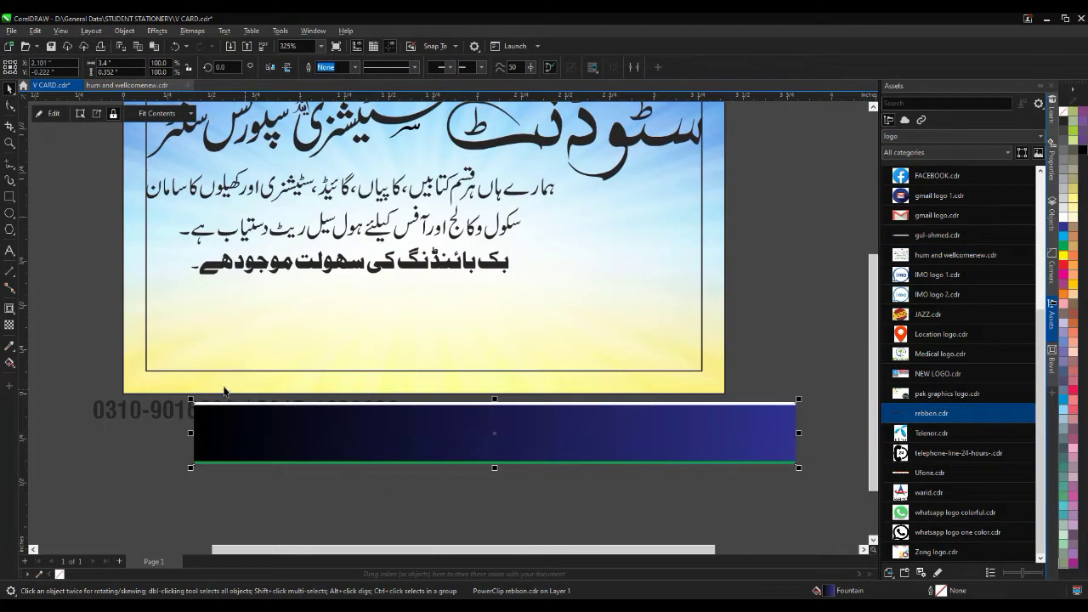
{"action": "left_click_drag", "start_coordinate": [361, 405], "coordinate": [292, 334]}
{"action": "scroll", "coordinate": [292, 333], "scroll_direction": "up", "scroll_amount": 1}
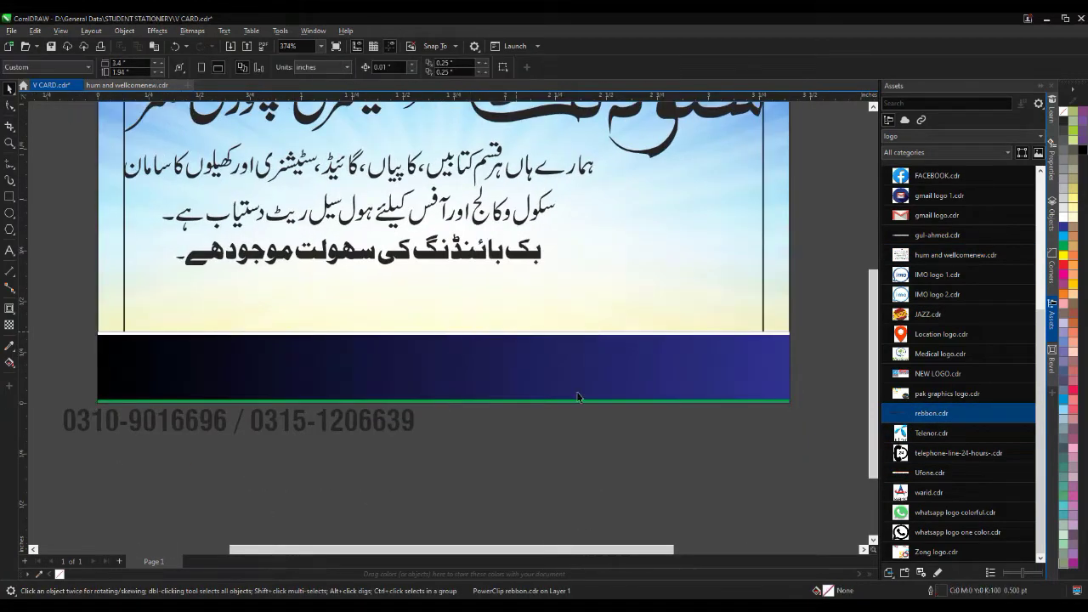
- Move the sunburst background off the card and PowerClip it into the white card rectangle without an outline
{"action": "scroll", "coordinate": [583, 444], "scroll_direction": "down", "scroll_amount": 3}
{"action": "left_click_drag", "start_coordinate": [642, 302], "coordinate": [192, 267]}
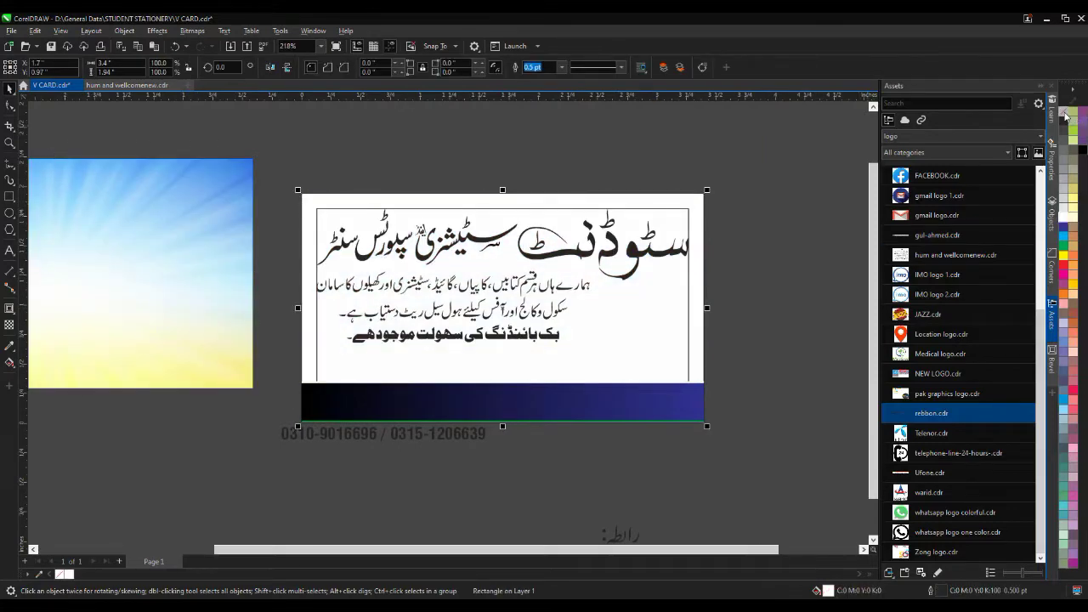
{"action": "left_click_drag", "start_coordinate": [256, 343], "coordinate": [490, 405]}
{"action": "scroll", "coordinate": [514, 371], "scroll_direction": "down", "scroll_amount": 2}
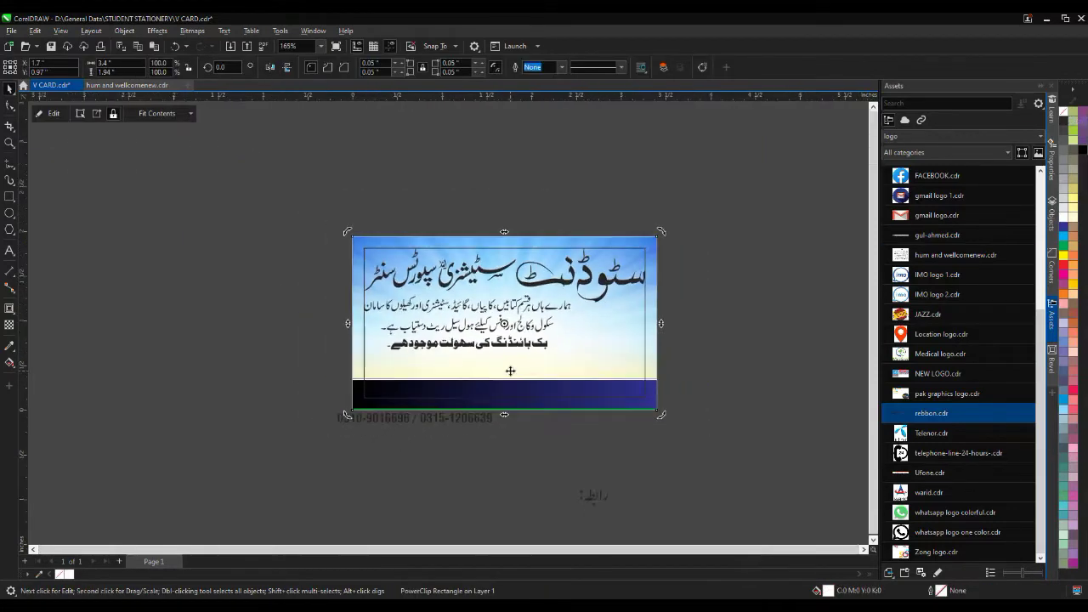
- Move the phone number text onto the ribbon and fill it white
{"action": "scroll", "coordinate": [468, 382], "scroll_direction": "up", "scroll_amount": 4}
{"action": "left_click_drag", "start_coordinate": [448, 442], "coordinate": [672, 416]}
{"action": "scroll", "coordinate": [494, 399], "scroll_direction": "up", "scroll_amount": 4}
{"action": "left_click", "coordinate": [1064, 220]}
{"action": "key", "text": "l"}
{"action": "scroll", "coordinate": [423, 426], "scroll_direction": "down", "scroll_amount": 1}
{"action": "key", "text": "Escape"}
{"action": "scroll", "coordinate": [667, 418], "scroll_direction": "down", "scroll_amount": 2}
{"action": "scroll", "coordinate": [680, 514], "scroll_direction": "up", "scroll_amount": 2}
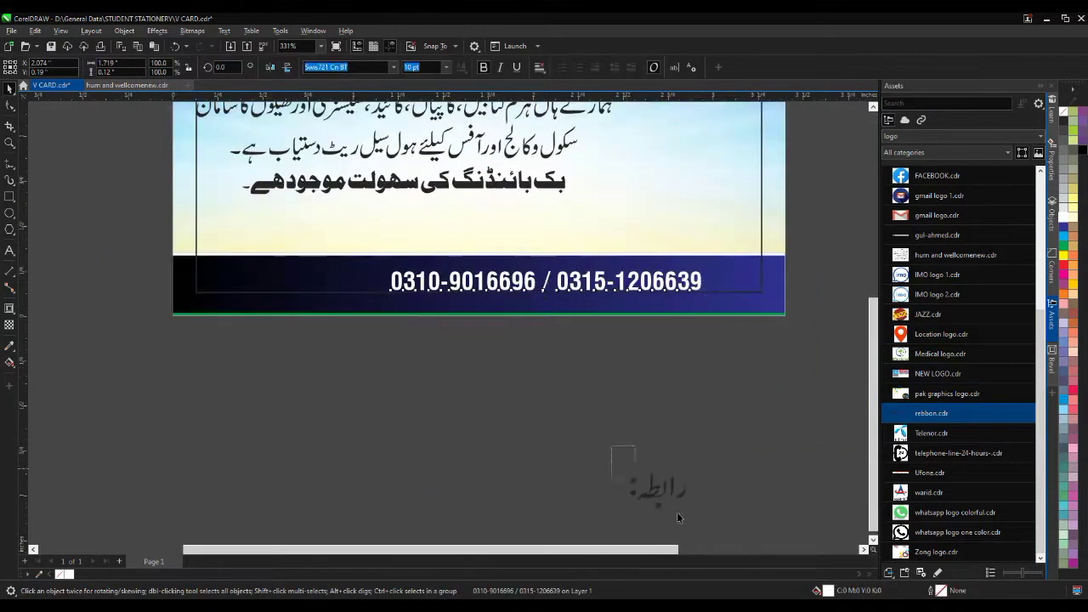
- Place the label رابطہ: after the phone numbers inside the inner frame, scaled to 82.4% and filled white
{"action": "left_click_drag", "start_coordinate": [654, 488], "coordinate": [734, 286]}
{"action": "scroll", "coordinate": [772, 260], "scroll_direction": "up", "scroll_amount": 3}
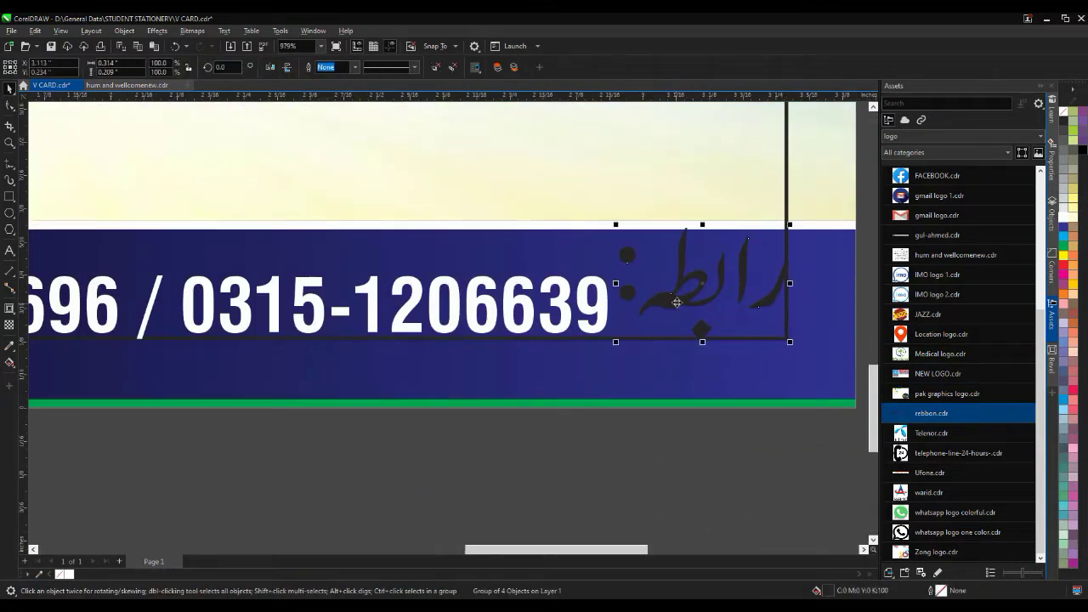
{"action": "scroll", "coordinate": [683, 274], "scroll_direction": "up", "scroll_amount": 2}
{"action": "key", "text": "Down"}
{"action": "key", "text": "Down"}
{"action": "key", "text": "Down"}
{"action": "key", "text": "Down"}
{"action": "key", "text": "Down"}
{"action": "key", "text": "Down"}
{"action": "left_click_drag", "start_coordinate": [612, 249], "coordinate": [626, 254]}
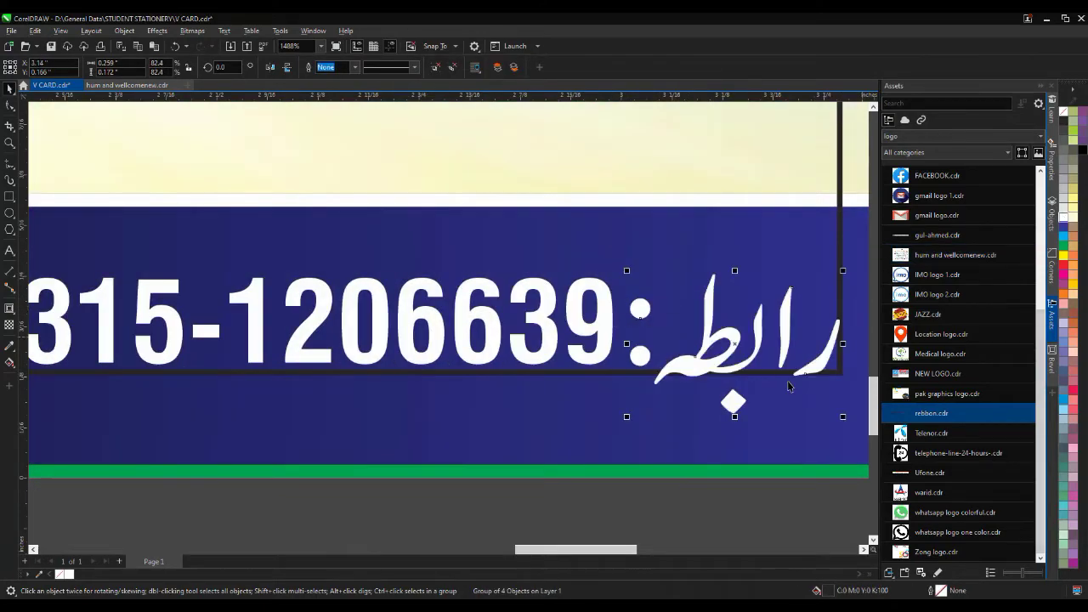
- Insert the sports equipment image, scale it to 6.5% and place it on the card's lower left above the ribbon
{"action": "scroll", "coordinate": [788, 387], "scroll_direction": "down", "scroll_amount": 2}
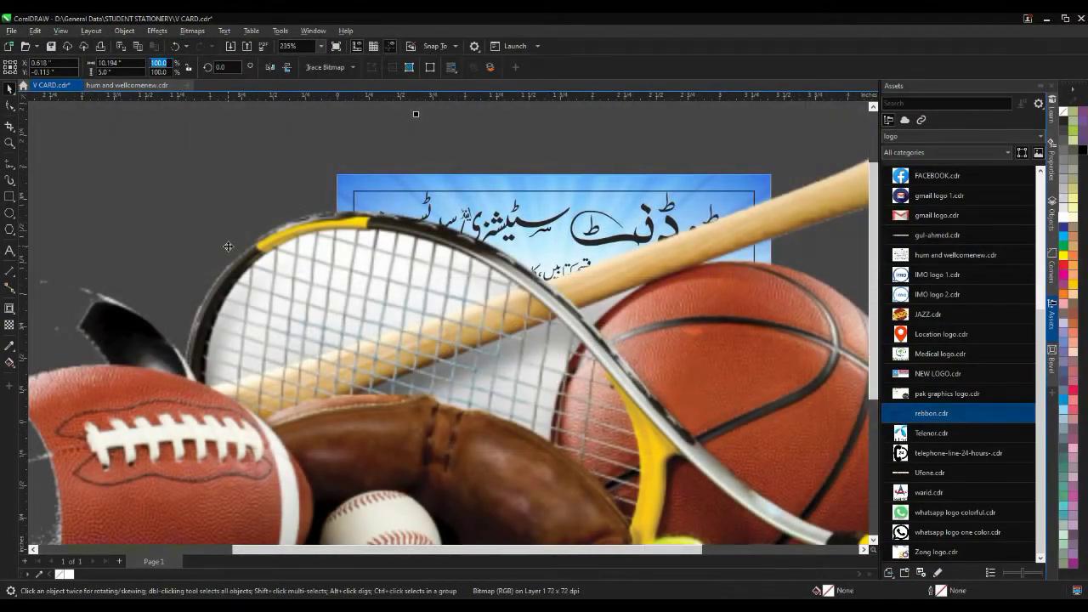
{"action": "type", "text": "5"}
{"action": "key", "text": "Return"}
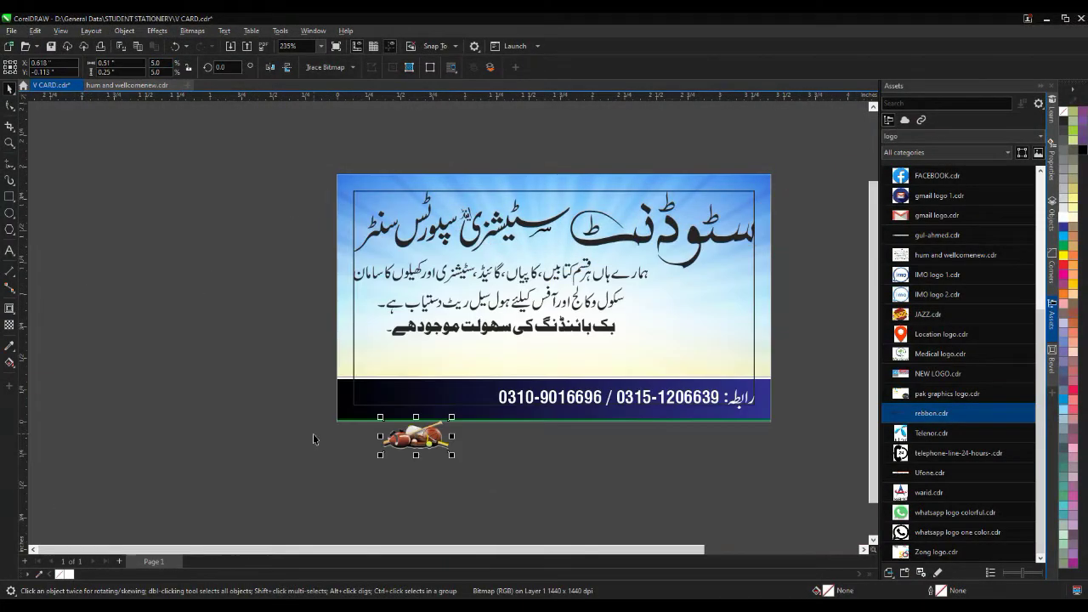
{"action": "left_click_drag", "start_coordinate": [416, 437], "coordinate": [493, 327]}
{"action": "scroll", "coordinate": [417, 340], "scroll_direction": "up", "scroll_amount": 2}
{"action": "scroll", "coordinate": [493, 327], "scroll_direction": "down", "scroll_amount": 3}
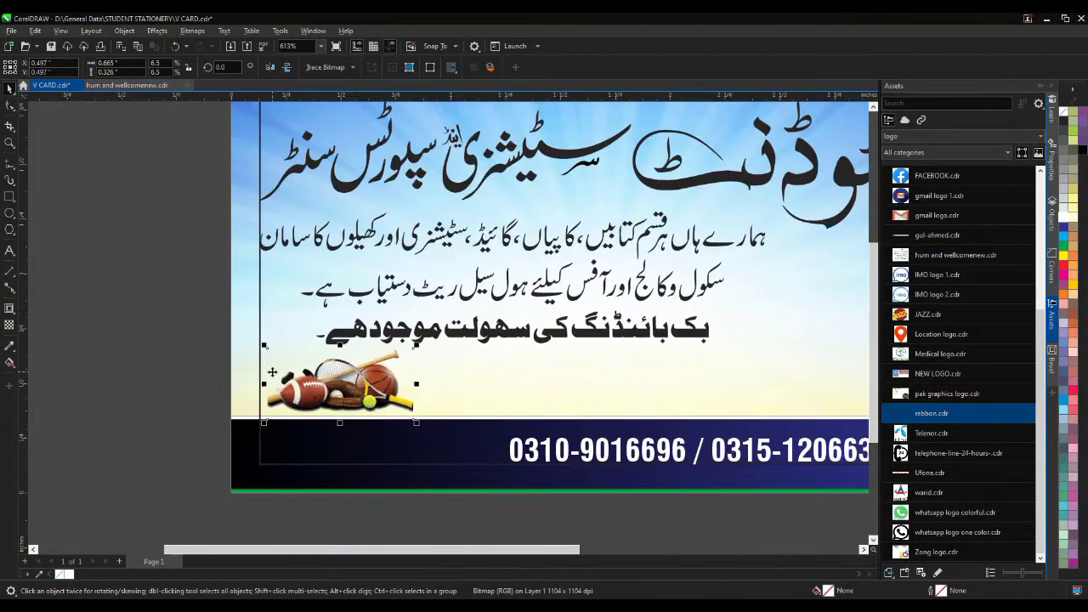
- Move the sports equipment image below the card and the binding line out to the empty area beside the card
{"action": "left_click_drag", "start_coordinate": [382, 372], "coordinate": [444, 480]}
{"action": "left_click", "coordinate": [546, 329]}
{"action": "key", "text": "F10"}
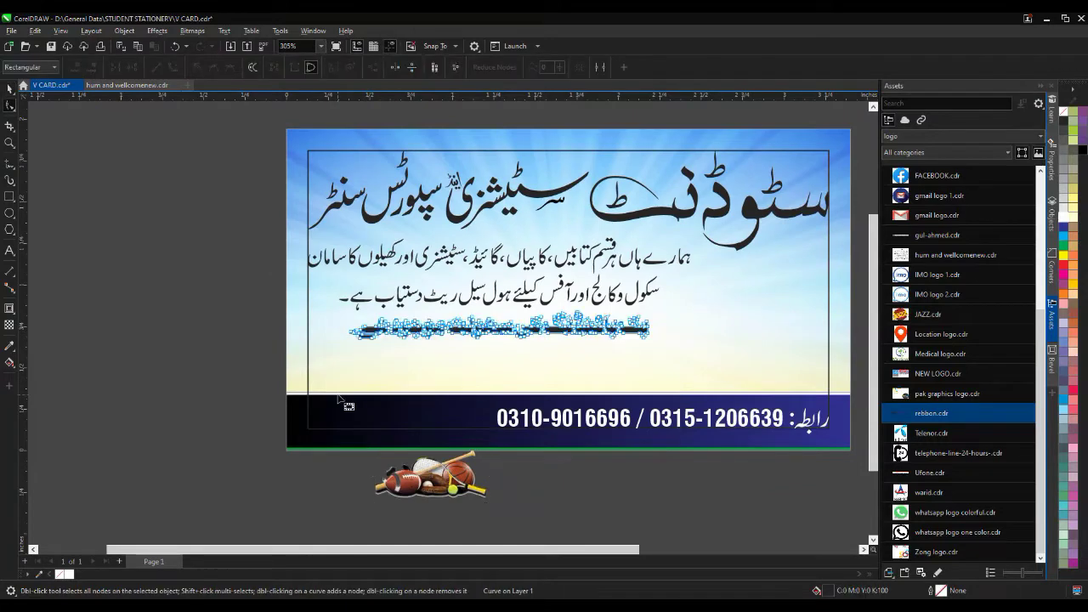
{"action": "key", "text": "space"}
{"action": "scroll", "coordinate": [554, 339], "scroll_direction": "down", "scroll_amount": 1}
{"action": "left_click_drag", "start_coordinate": [553, 330], "coordinate": [296, 371]}
{"action": "scroll", "coordinate": [230, 371], "scroll_direction": "up", "scroll_amount": 2}
- Split the binding text into two stacked lines, بک بائنڈنگ کی above سھولت موجودھے۔
{"action": "key", "text": "F10"}
{"action": "left_click_drag", "start_coordinate": [573, 320], "coordinate": [367, 422]}
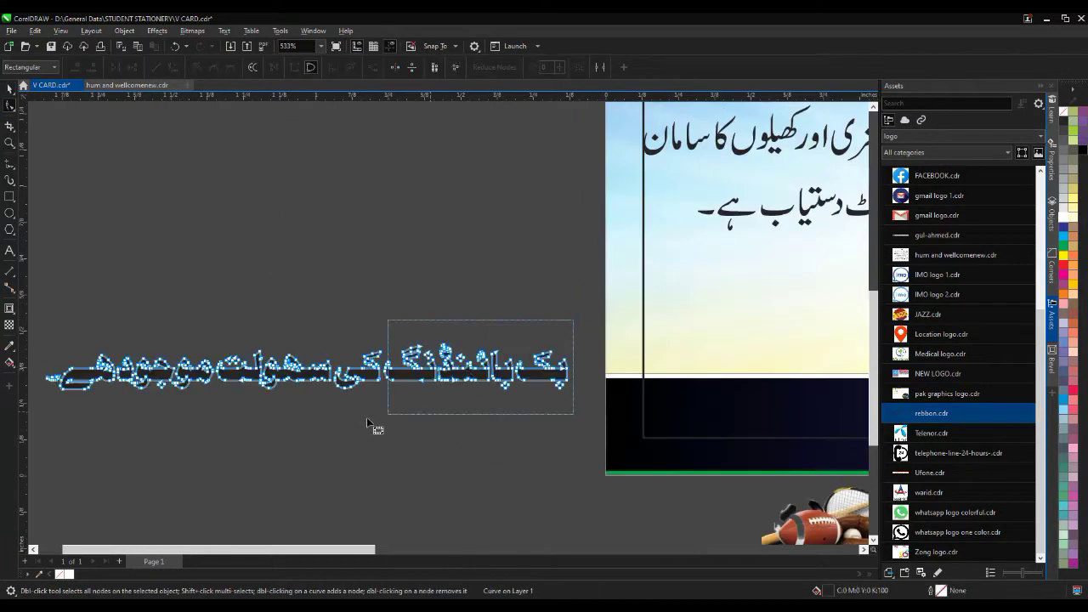
{"action": "left_click", "coordinate": [9, 91]}
{"action": "scroll", "coordinate": [315, 378], "scroll_direction": "down", "scroll_amount": 3}
{"action": "scroll", "coordinate": [197, 373], "scroll_direction": "up", "scroll_amount": 4}
{"action": "scroll", "coordinate": [196, 373], "scroll_direction": "down", "scroll_amount": 5}
- Place the two-line binding text on the card's lower left above the ribbon, scaled to 119%
{"action": "left_click_drag", "start_coordinate": [261, 362], "coordinate": [533, 355]}
{"action": "scroll", "coordinate": [585, 361], "scroll_direction": "up", "scroll_amount": 4}
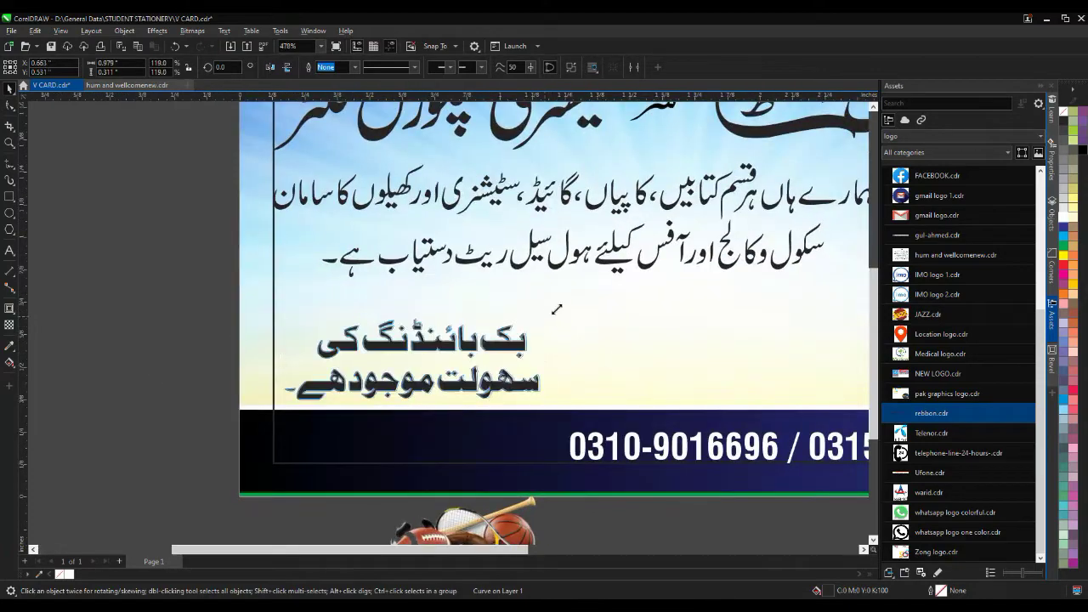
{"action": "mouse_move", "coordinate": [557, 310]}
{"action": "left_mouse_down"}
{"action": "mouse_move", "coordinate": [612, 293]}
{"action": "mouse_move", "coordinate": [554, 310]}
{"action": "left_mouse_up"}
- Place the sports equipment image beside the binding text above the ribbon and enlarge it to 9.3%
{"action": "scroll", "coordinate": [293, 385], "scroll_direction": "down", "scroll_amount": 4}
{"action": "left_click_drag", "start_coordinate": [355, 468], "coordinate": [474, 376]}
{"action": "scroll", "coordinate": [543, 346], "scroll_direction": "up", "scroll_amount": 3}
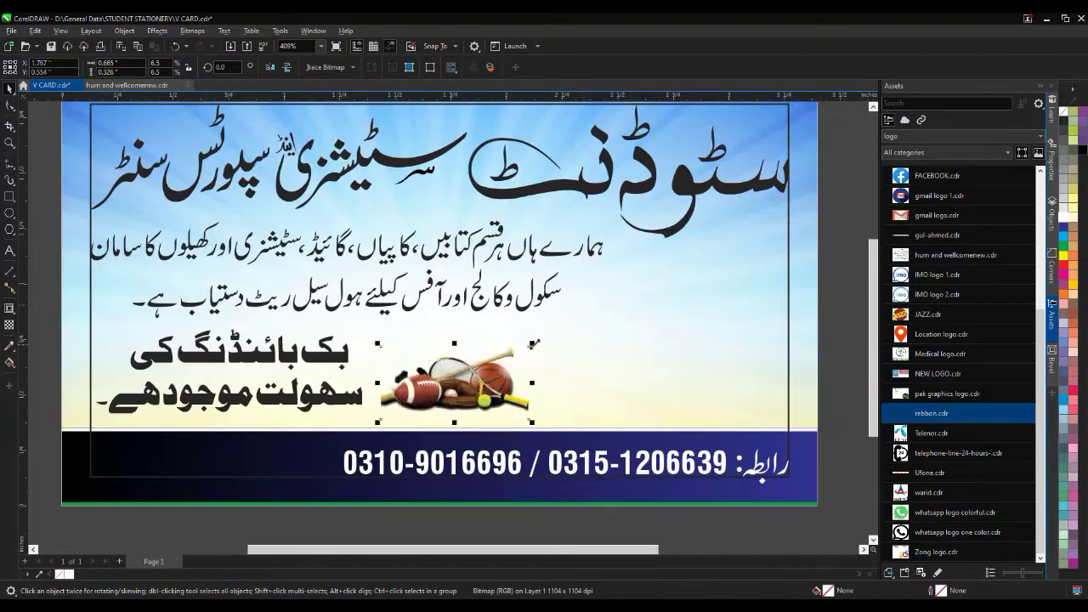
{"action": "left_click_drag", "start_coordinate": [534, 344], "coordinate": [581, 320]}
{"action": "left_click_drag", "start_coordinate": [371, 425], "coordinate": [365, 428]}
- Insert the desk stationery image with the mesh pencil holder and try it on the card's lower right at 10.8% scale
{"action": "scroll", "coordinate": [365, 429], "scroll_direction": "down", "scroll_amount": 2}
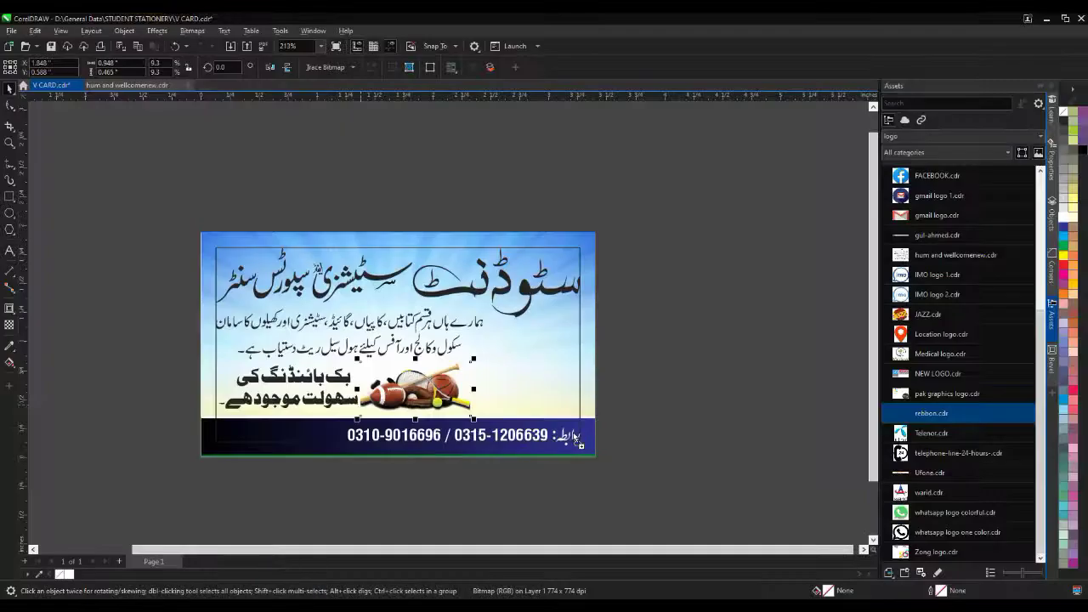
{"action": "left_click_drag", "start_coordinate": [573, 432], "coordinate": [623, 384]}
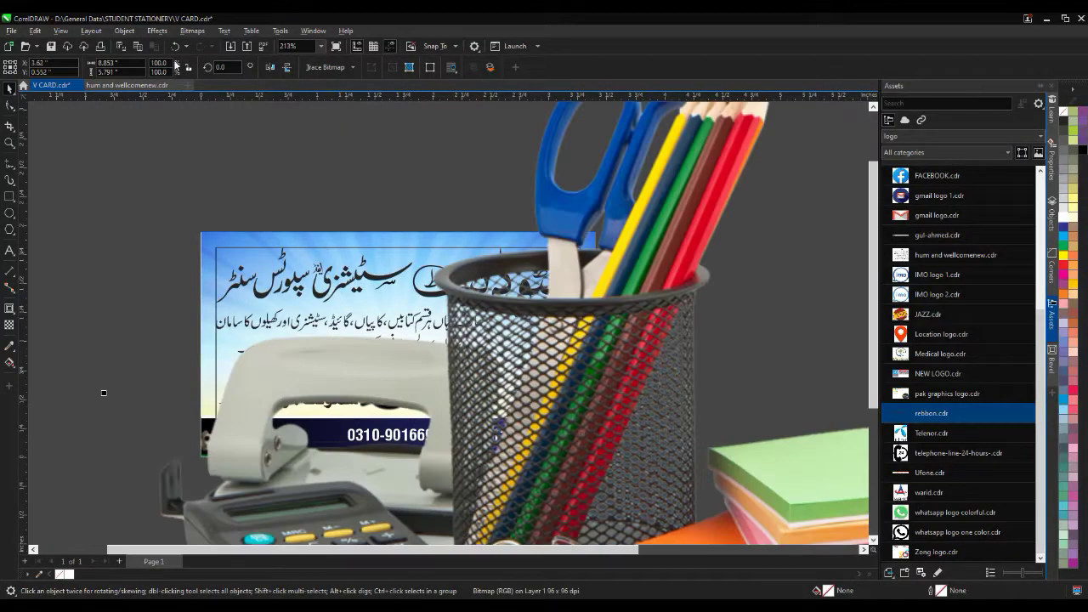
{"action": "double_click", "coordinate": [159, 63]}
{"action": "type", "text": "3"}
{"action": "key", "text": "Return"}
{"action": "left_click_drag", "start_coordinate": [623, 393], "coordinate": [517, 392]}
{"action": "scroll", "coordinate": [548, 395], "scroll_direction": "up", "scroll_amount": 2}
{"action": "left_click_drag", "start_coordinate": [541, 356], "coordinate": [606, 273]}
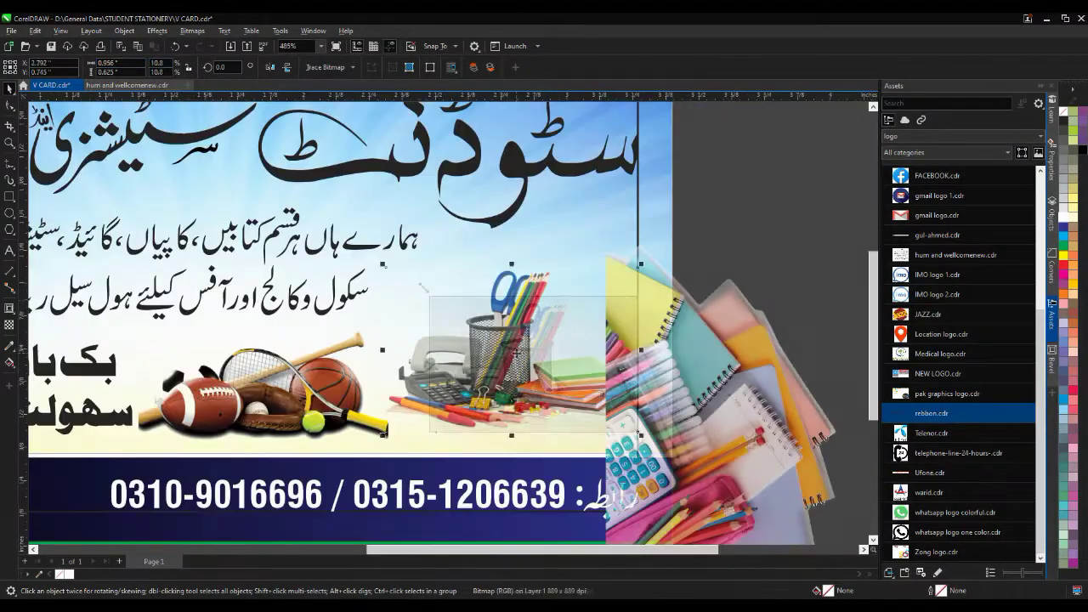
- Place the notebooks and calculator image on the card's lower right, overlapping the card edge
{"action": "scroll", "coordinate": [646, 382], "scroll_direction": "down", "scroll_amount": 1}
{"action": "left_click_drag", "start_coordinate": [729, 281], "coordinate": [609, 204]}
{"action": "scroll", "coordinate": [608, 204], "scroll_direction": "up", "scroll_amount": 5}
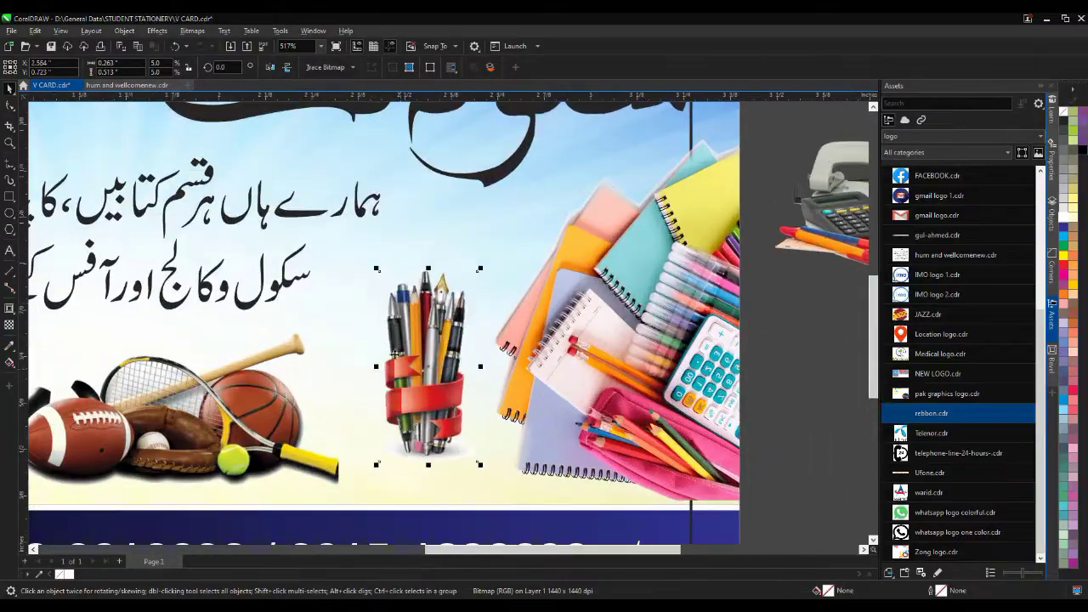
- Position the ribbon-tied pens image between the sports equipment and the notebooks and scale it to 6.8%
{"action": "left_click_drag", "start_coordinate": [417, 340], "coordinate": [420, 336]}
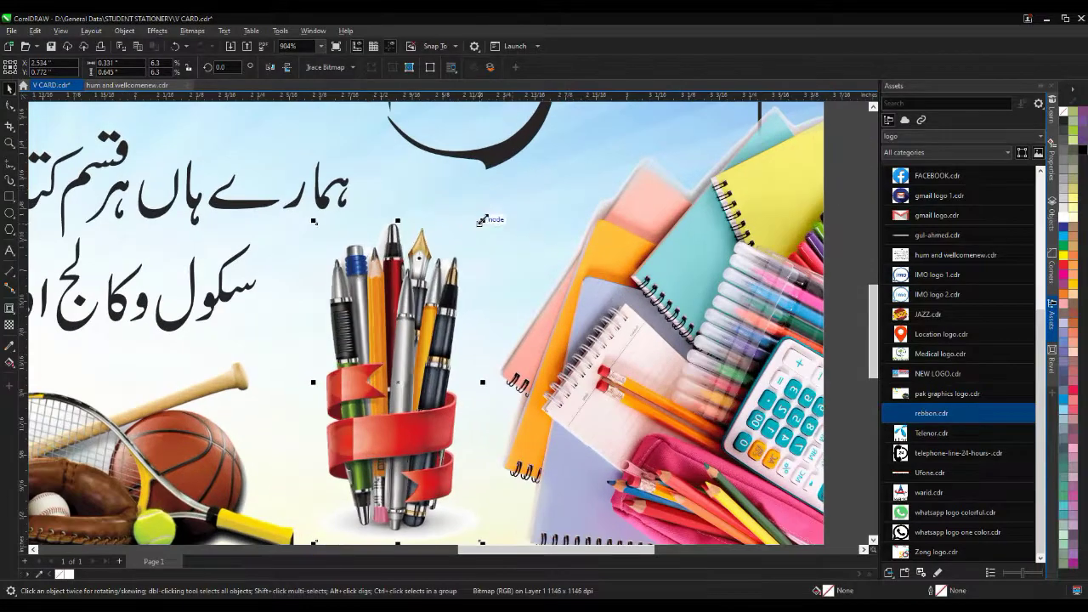
{"action": "left_click_drag", "start_coordinate": [412, 323], "coordinate": [405, 313]}
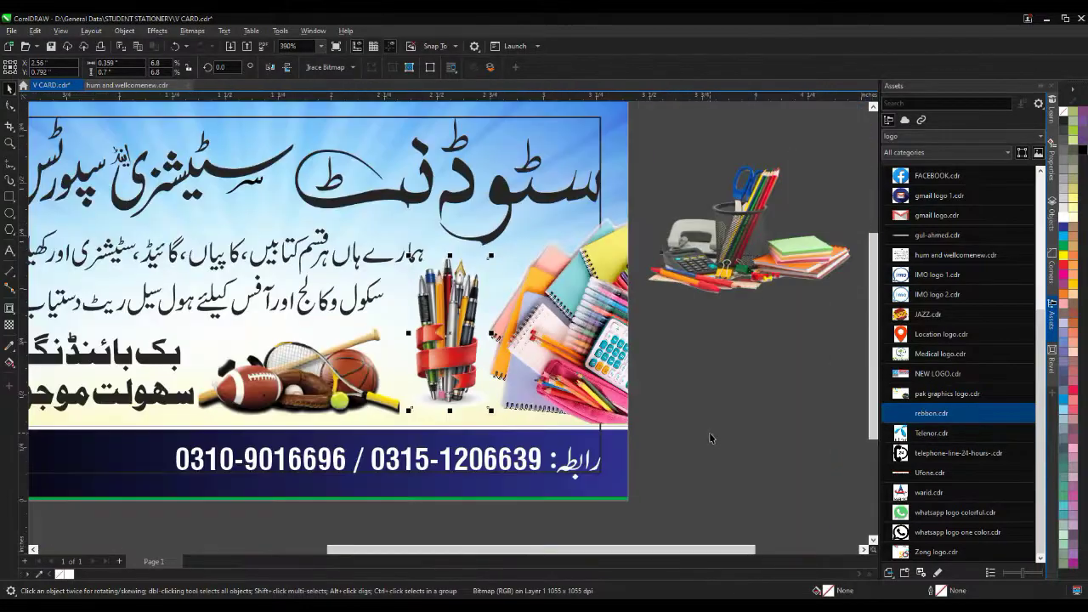
- Delete the unused desk stationery image beside the card and enlarge the sports equipment image slightly
{"action": "scroll", "coordinate": [709, 432], "scroll_direction": "down", "scroll_amount": 2}
{"action": "left_click", "coordinate": [735, 377]}
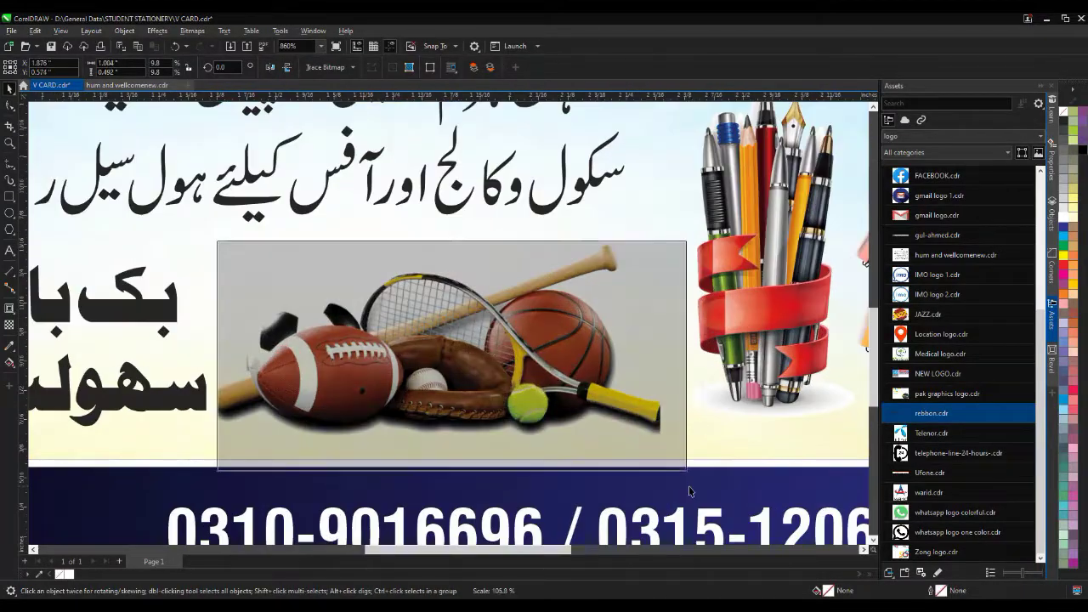
{"action": "left_click_drag", "start_coordinate": [680, 240], "coordinate": [719, 224]}
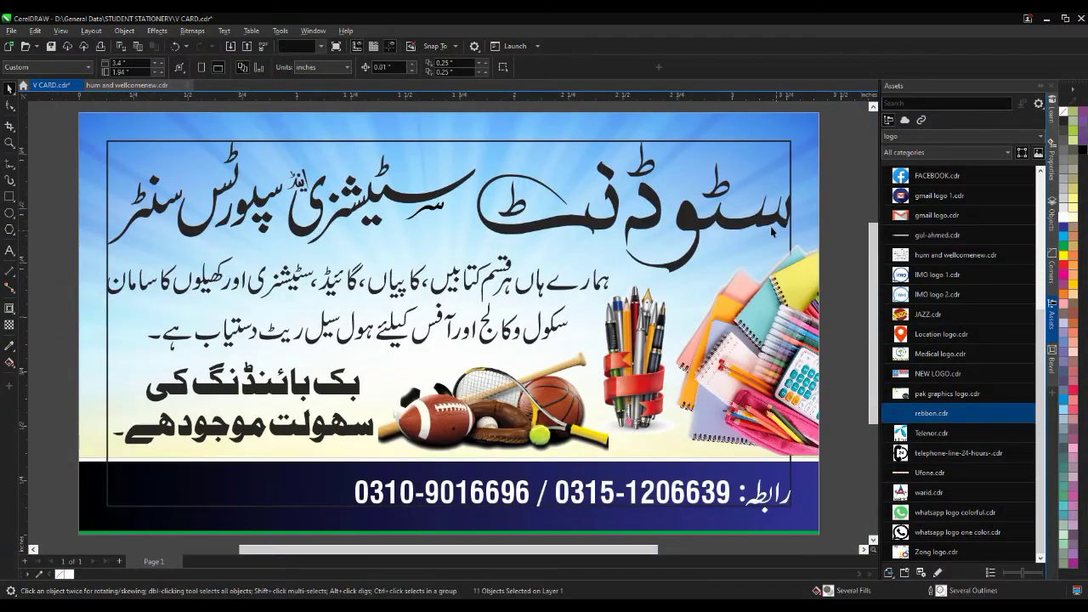
- Fill the title word سٹوڈنٹ red and give it a yellow outline
{"action": "left_click", "coordinate": [715, 183]}
{"action": "left_click", "coordinate": [1064, 267]}
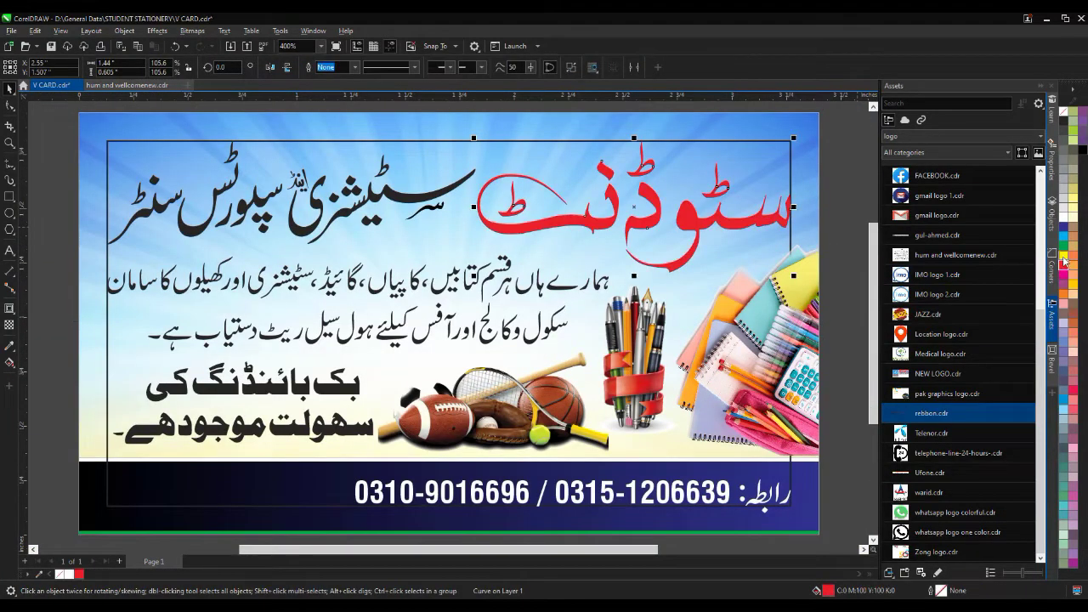
{"action": "right_click", "coordinate": [1064, 256]}
- Set the title word's outline to 2 pt with round corners and round caps, placed behind the fill
{"action": "scroll", "coordinate": [763, 173], "scroll_direction": "up", "scroll_amount": 1}
{"action": "key", "text": "F12"}
{"action": "left_click", "coordinate": [457, 335]}
{"action": "left_click", "coordinate": [457, 351]}
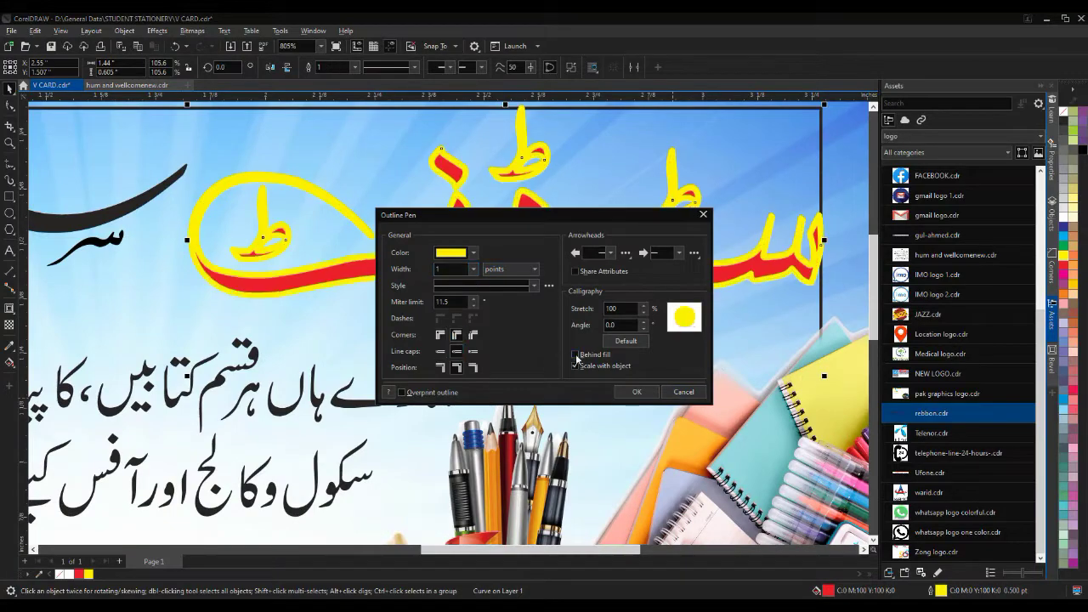
{"action": "left_click", "coordinate": [575, 355]}
{"action": "double_click", "coordinate": [440, 269]}
{"action": "left_click", "coordinate": [622, 396]}
- Darken the red fill of the title word سٹوڈنٹ by setting its black value to 50
{"action": "scroll", "coordinate": [622, 397], "scroll_direction": "down", "scroll_amount": 2}
{"action": "key", "text": "shift+F11"}
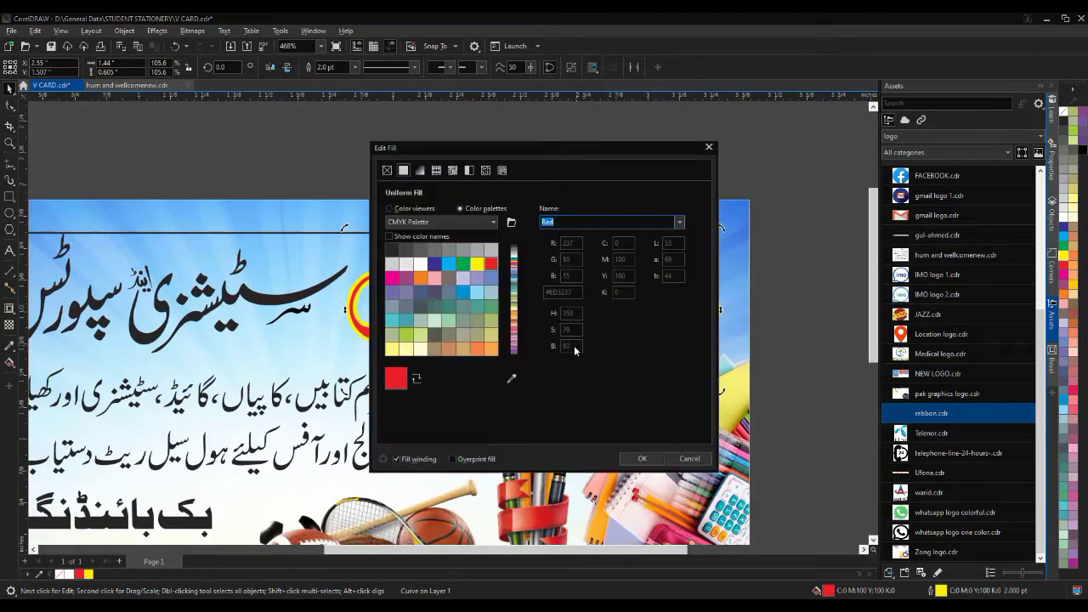
{"action": "type", "text": "50"}
{"action": "key", "text": "Return"}
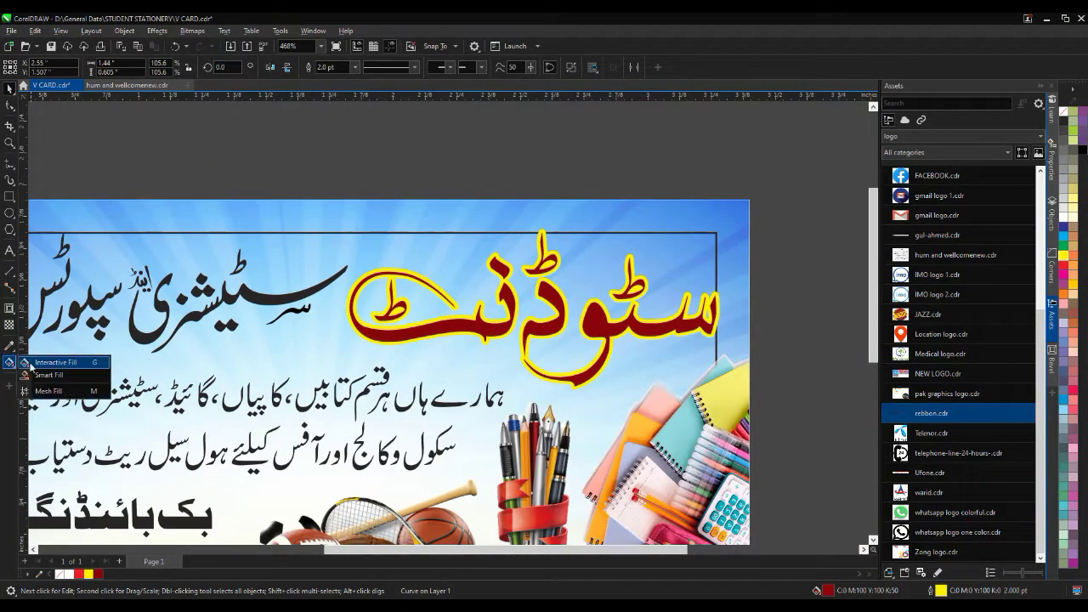
- Apply a horizontal linear fountain fill across the whole title word سٹوڈنٹ with Interactive Fill
{"action": "left_click", "coordinate": [30, 362]}
{"action": "scroll", "coordinate": [736, 301], "scroll_direction": "up", "scroll_amount": 1}
{"action": "left_click_drag", "start_coordinate": [240, 320], "coordinate": [711, 319]}
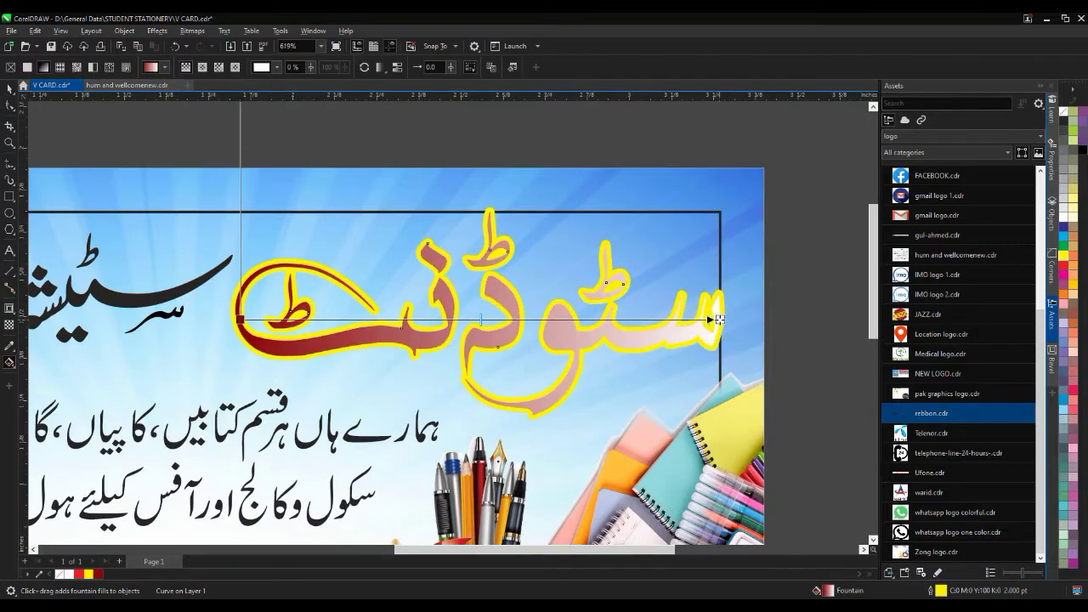
- Set the gradient's white end colour to C0 M100 Y100 K50 and add a red colour stop near its middle
{"action": "left_click", "coordinate": [702, 334]}
{"action": "left_click", "coordinate": [708, 372]}
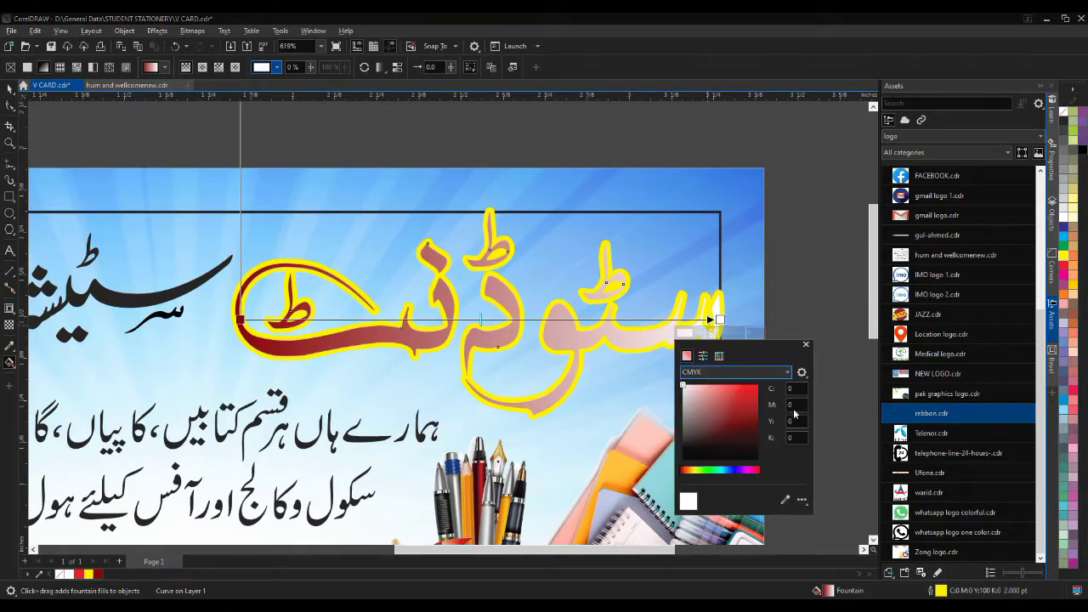
{"action": "type", "text": "100"}
{"action": "key", "text": "Tab"}
{"action": "type", "text": "100"}
{"action": "key", "text": "Tab"}
{"action": "type", "text": "50"}
{"action": "key", "text": "Tab"}
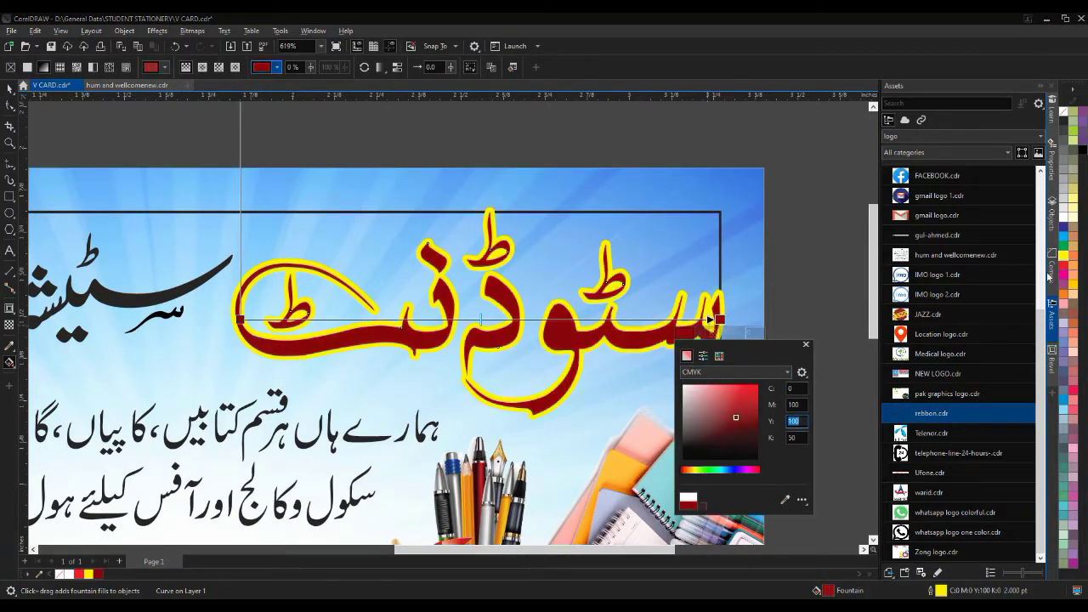
{"action": "left_click_drag", "start_coordinate": [1063, 265], "coordinate": [508, 321]}
{"action": "left_click", "coordinate": [8, 88]}
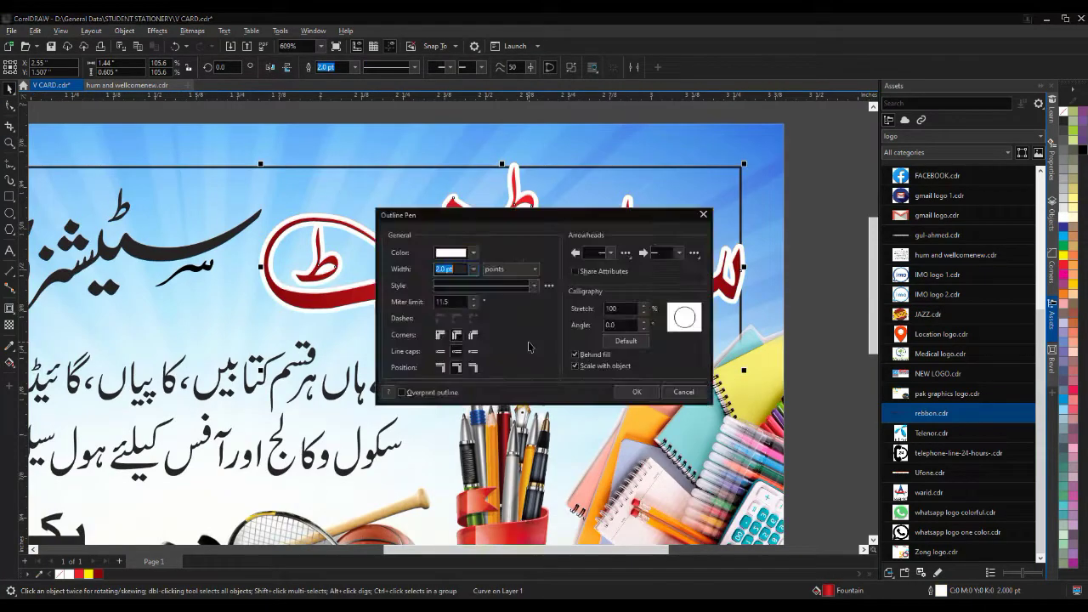
- Confirm the title word's 2 pt outline and add a drop shadow to the red word سٹوڈنٹ
{"action": "key", "text": "Return"}
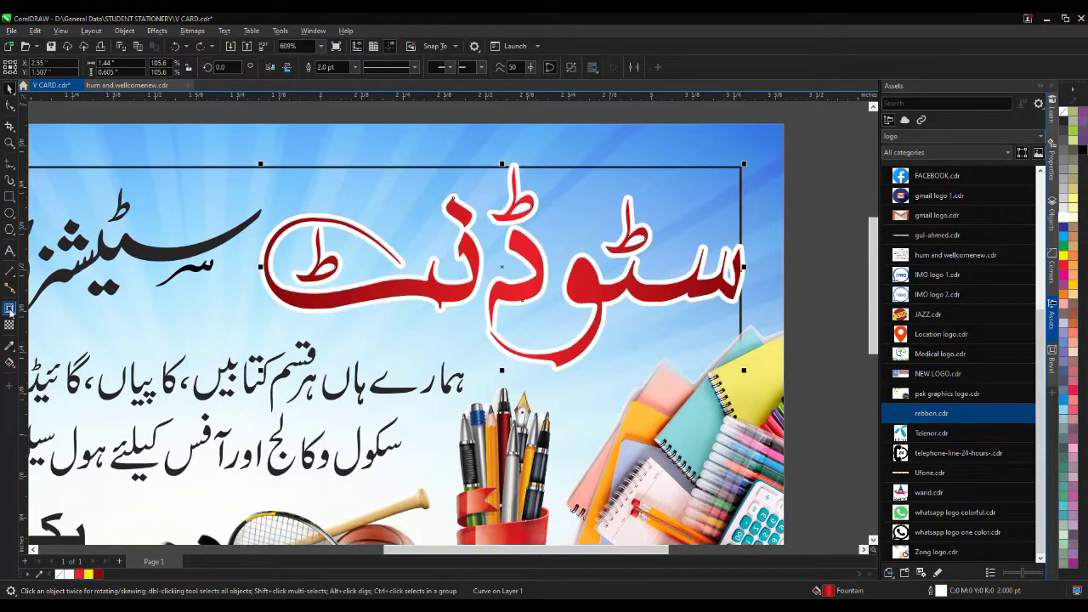
{"action": "left_click", "coordinate": [8, 308]}
{"action": "scroll", "coordinate": [489, 323], "scroll_direction": "up", "scroll_amount": 2}
{"action": "left_click_drag", "start_coordinate": [502, 214], "coordinate": [582, 381]}
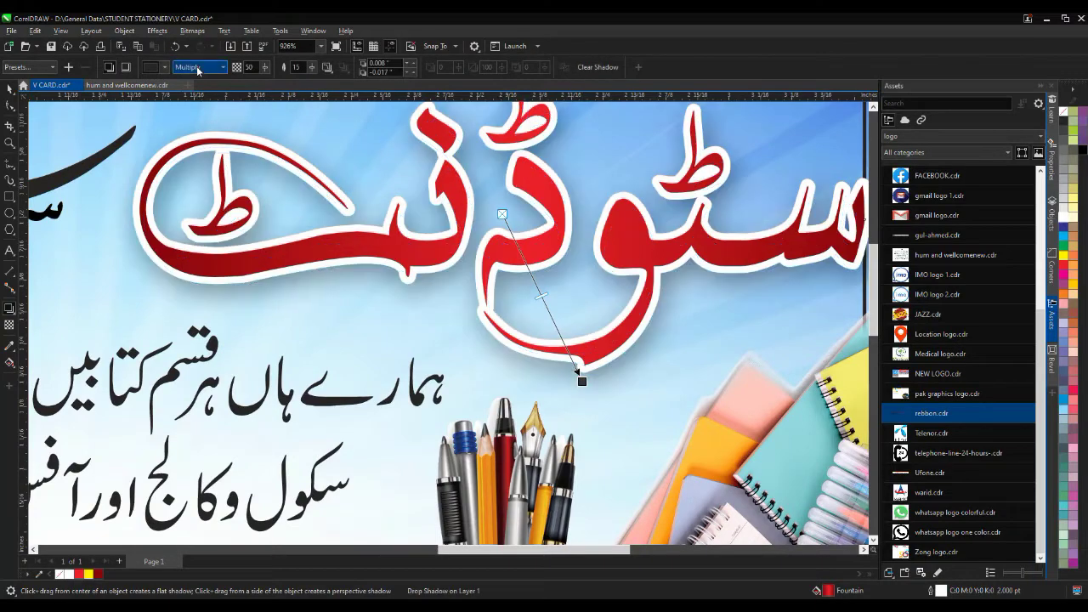
- Set the title word's shadow to Normal merge mode, black colour and a feathering of 7
{"action": "left_click", "coordinate": [198, 71]}
{"action": "left_click", "coordinate": [189, 79]}
{"action": "left_click", "coordinate": [155, 67]}
{"action": "left_click", "coordinate": [151, 91]}
{"action": "left_click", "coordinate": [151, 194]}
{"action": "double_click", "coordinate": [299, 68]}
{"action": "type", "text": "7"}
{"action": "key", "text": "Return"}
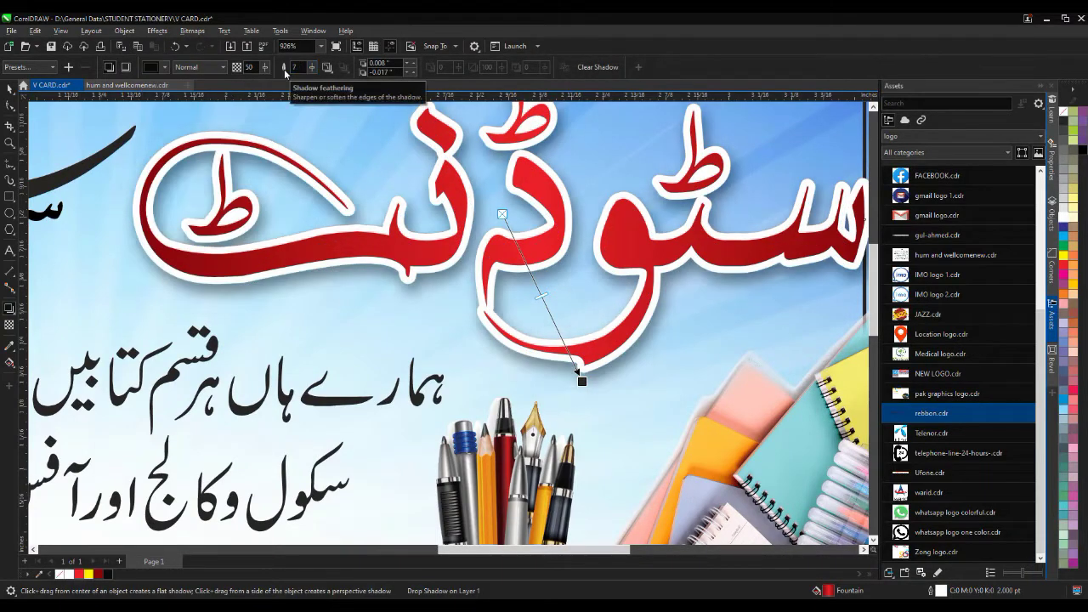
- Reduce the opacity of the title word's shadow to 14
{"action": "scroll", "coordinate": [543, 293], "scroll_direction": "up", "scroll_amount": 2}
{"action": "left_click_drag", "start_coordinate": [542, 305], "coordinate": [492, 202]}
{"action": "scroll", "coordinate": [640, 335], "scroll_direction": "down", "scroll_amount": 2}
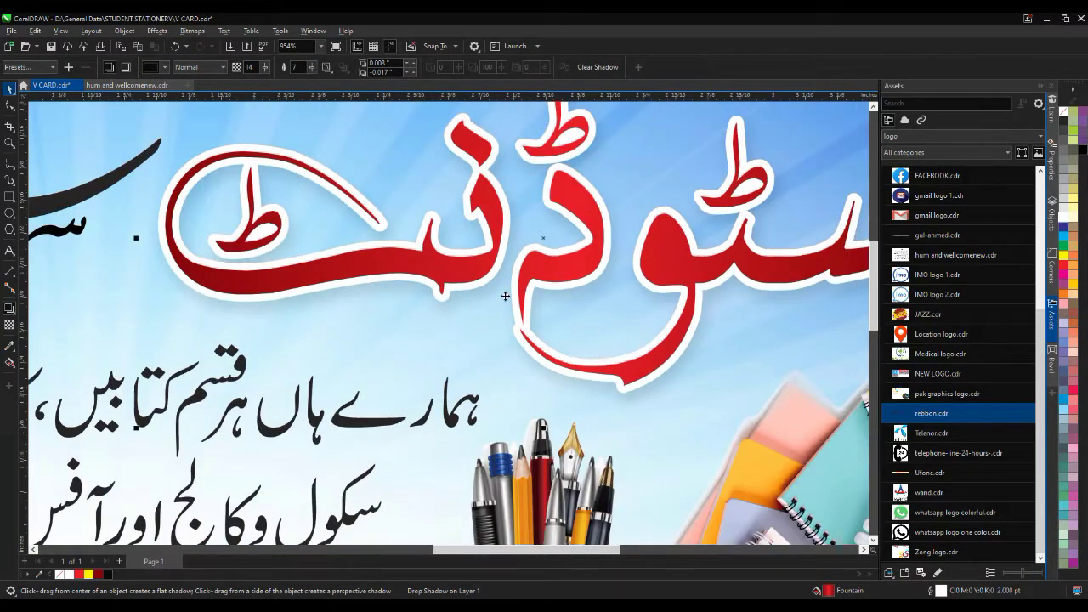
{"action": "key", "text": "space"}
- Enlarge the small word اینڈ to about 0.12 × 0.128 in, raise it above سٹیشنری, and save the card
{"action": "scroll", "coordinate": [680, 323], "scroll_direction": "down", "scroll_amount": 5}
{"action": "scroll", "coordinate": [372, 295], "scroll_direction": "up", "scroll_amount": 10}
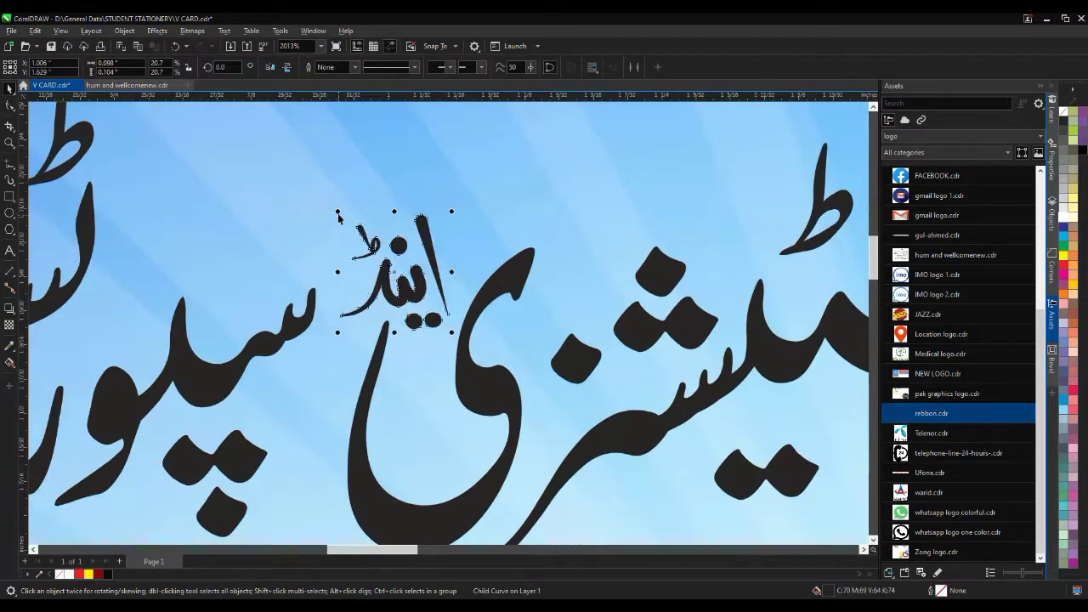
{"action": "left_click", "coordinate": [407, 244], "text": "ctrl"}
{"action": "left_click_drag", "start_coordinate": [392, 275], "coordinate": [407, 244]}
{"action": "scroll", "coordinate": [471, 338], "scroll_direction": "down", "scroll_amount": 5}
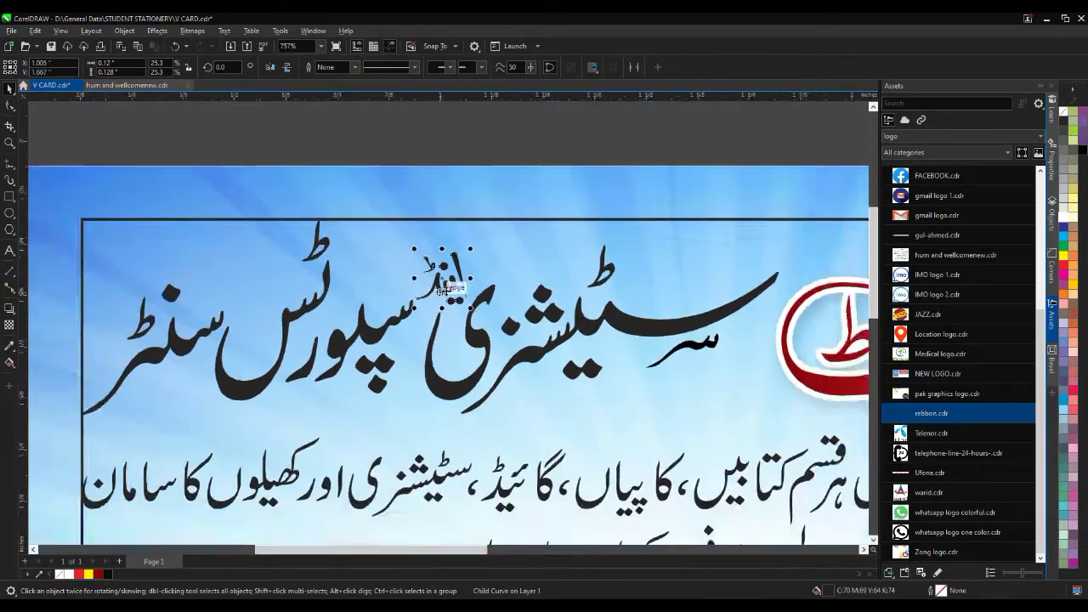
{"action": "scroll", "coordinate": [459, 327], "scroll_direction": "up", "scroll_amount": 1}
{"action": "left_click", "coordinate": [447, 143]}
{"action": "key", "text": "ctrl+s"}
- Fill the title words سٹیشنری اینڈ سپورٹس سنٹر with blue C100 M100 and give them a white outline
{"action": "scroll", "coordinate": [459, 347], "scroll_direction": "down", "scroll_amount": 1}
{"action": "left_click", "coordinate": [482, 328]}
{"action": "left_click", "coordinate": [1064, 227]}
{"action": "right_click", "coordinate": [1064, 217]}
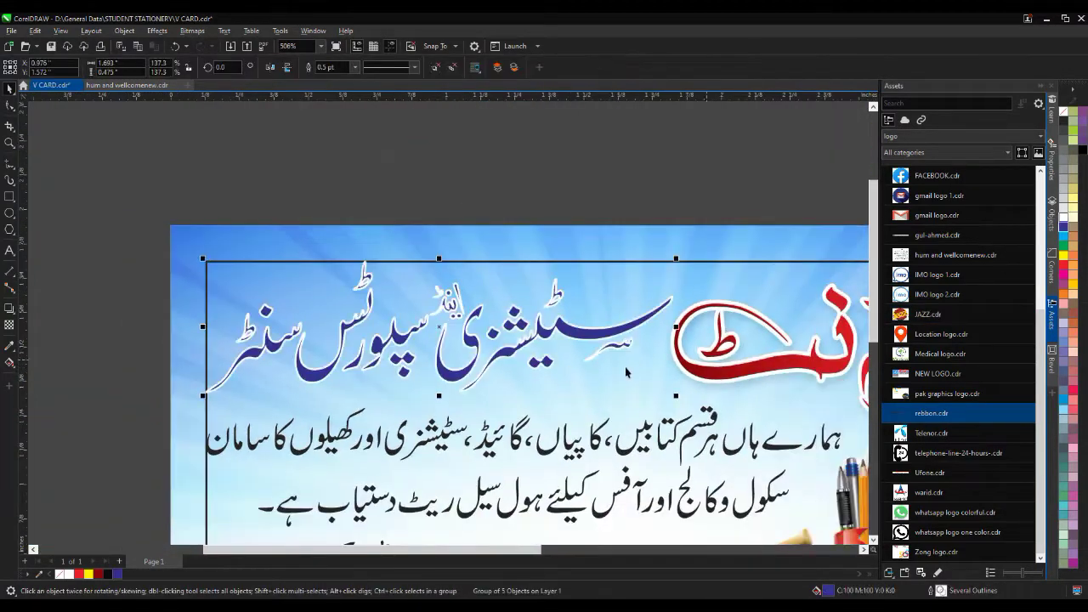
- Set the blue title words' outline to 1.5 pt with round corners, behind the fill and scaling with the object
{"action": "scroll", "coordinate": [612, 369], "scroll_direction": "up", "scroll_amount": 1}
{"action": "key", "text": "F12"}
{"action": "left_click", "coordinate": [457, 335]}
{"action": "left_click", "coordinate": [576, 354]}
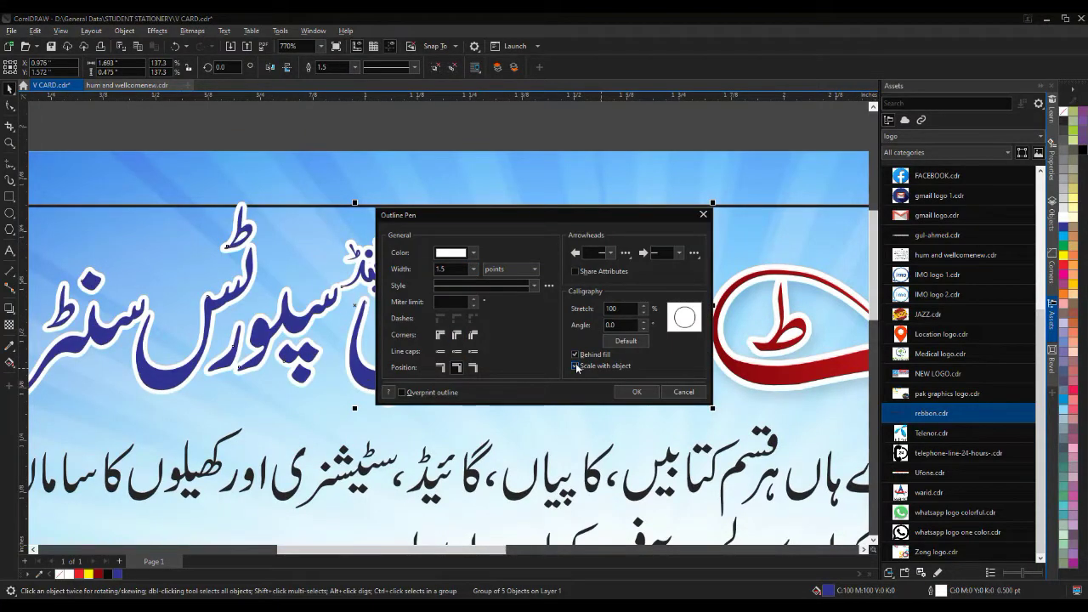
{"action": "left_click", "coordinate": [576, 366]}
{"action": "key", "text": "Return"}
- Copy the drop shadow of the red word سٹوڈنٹ onto the blue title words
{"action": "scroll", "coordinate": [497, 353], "scroll_direction": "down", "scroll_amount": 1}
{"action": "left_click", "coordinate": [10, 308]}
{"action": "left_click", "coordinate": [562, 68]}
{"action": "left_click", "coordinate": [716, 381]}
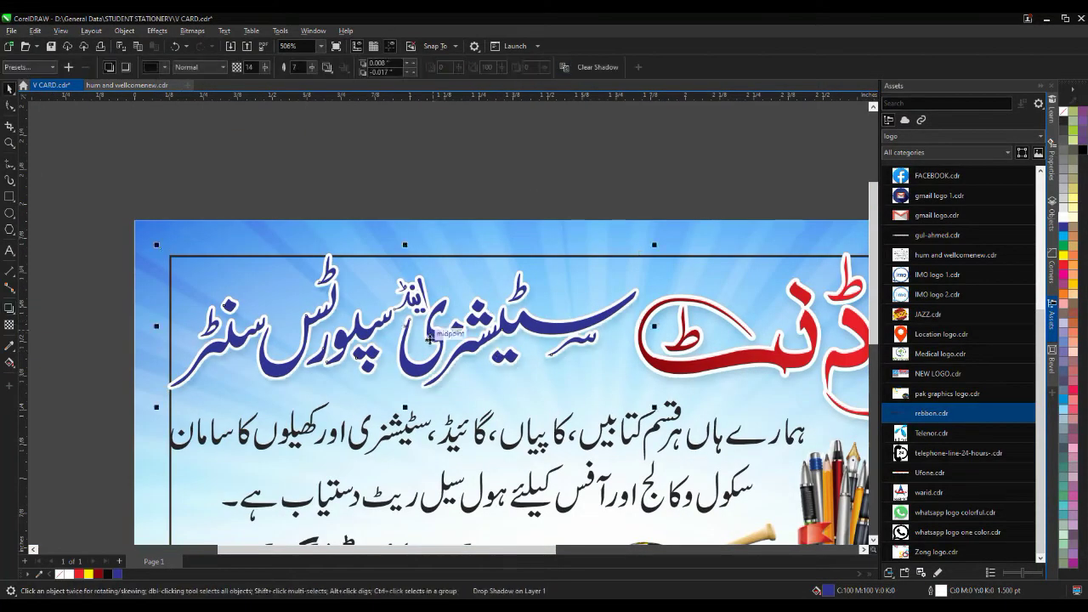
- Recolour the small word اینڈ with a red fill and a 0.5 pt yellow outline
{"action": "scroll", "coordinate": [421, 317], "scroll_direction": "up", "scroll_amount": 1}
{"action": "left_click", "coordinate": [413, 291], "text": "ctrl"}
{"action": "left_click", "coordinate": [1064, 265]}
{"action": "right_click", "coordinate": [1063, 256]}
{"action": "scroll", "coordinate": [377, 286], "scroll_direction": "up", "scroll_amount": 1}
{"action": "key", "text": "F12"}
{"action": "double_click", "coordinate": [444, 270]}
{"action": "type", "text": ".5"}
{"action": "key", "text": "Return"}
{"action": "scroll", "coordinate": [428, 285], "scroll_direction": "up", "scroll_amount": 1}
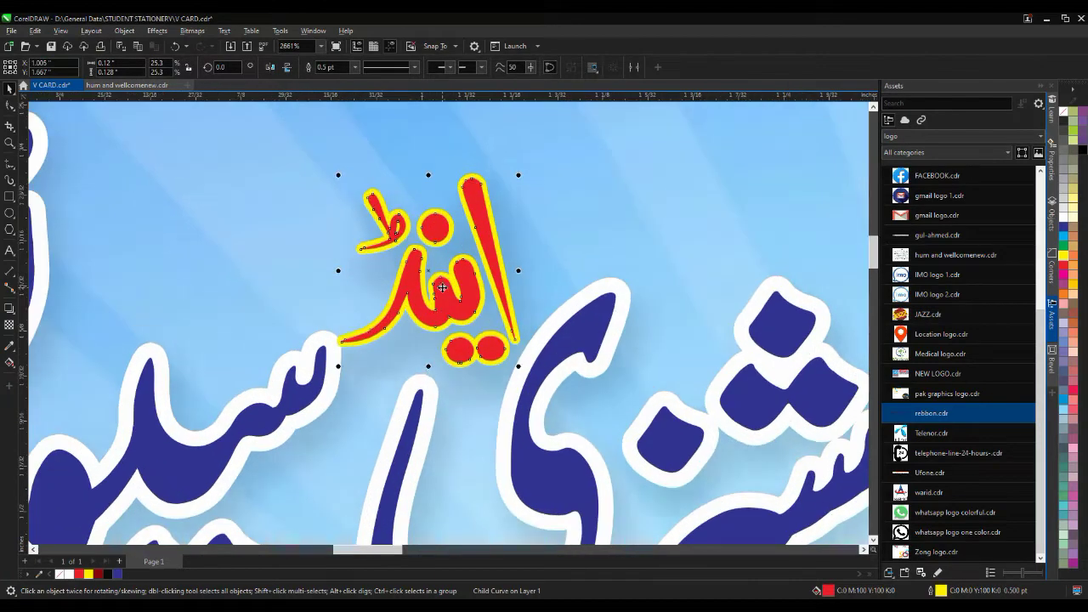
- Shrink the small word اینڈ around its centre to about 0.105 × 0.111 in and deselect it
{"action": "key", "text": "Up"}
{"action": "key", "text": "Down"}
{"action": "scroll", "coordinate": [519, 186], "scroll_direction": "up", "scroll_amount": 1}
{"action": "left_click_drag", "start_coordinate": [520, 174], "coordinate": [506, 187]}
{"action": "scroll", "coordinate": [362, 344], "scroll_direction": "down", "scroll_amount": 1}
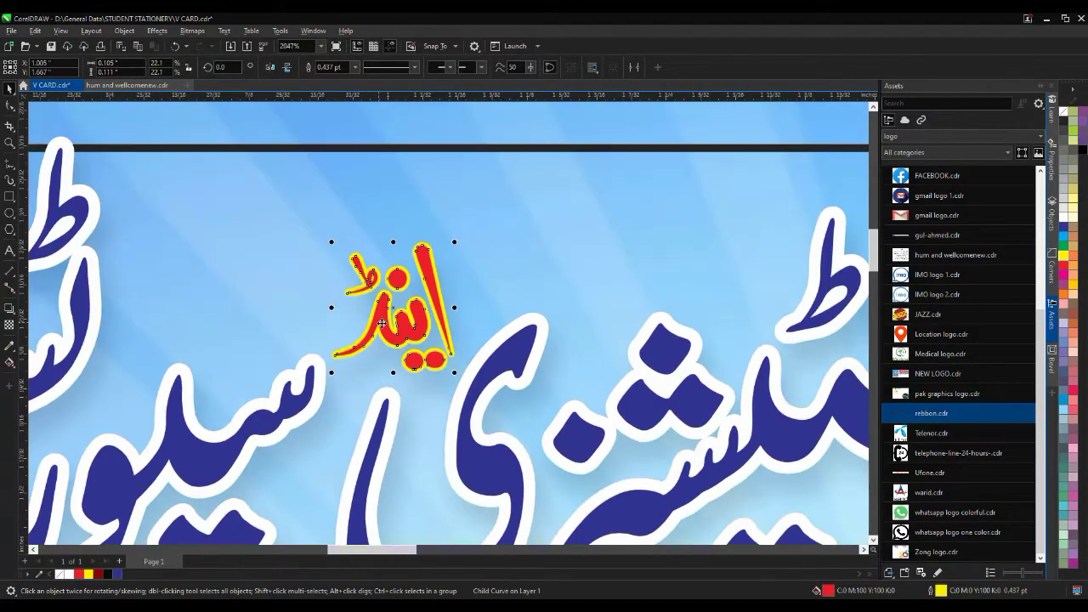
{"action": "scroll", "coordinate": [384, 333], "scroll_direction": "down", "scroll_amount": 3}
{"action": "key", "text": "Escape"}
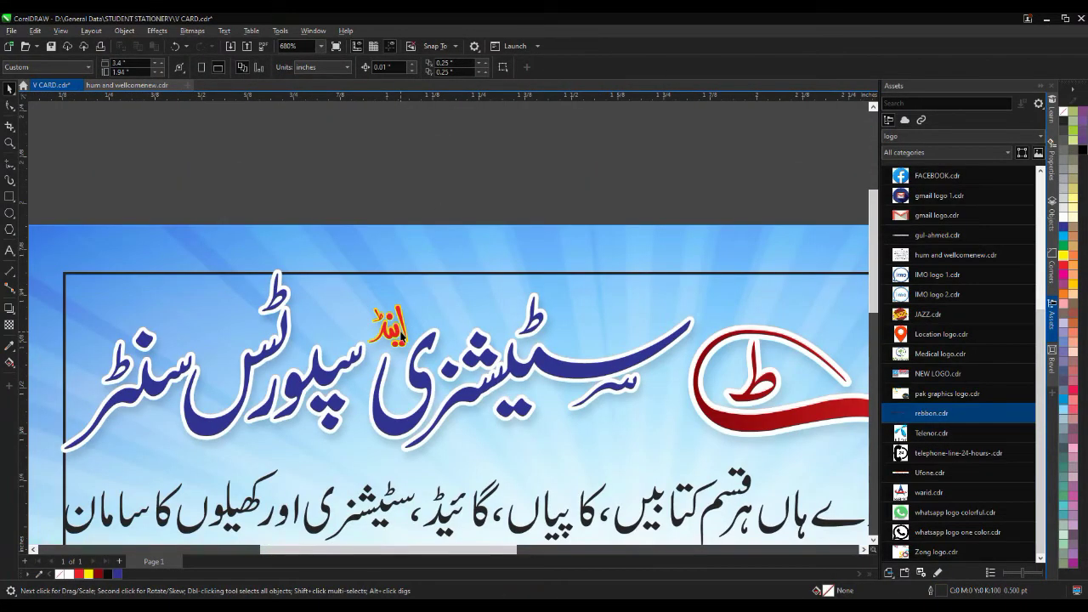
{"action": "scroll", "coordinate": [401, 336], "scroll_direction": "down", "scroll_amount": 2}
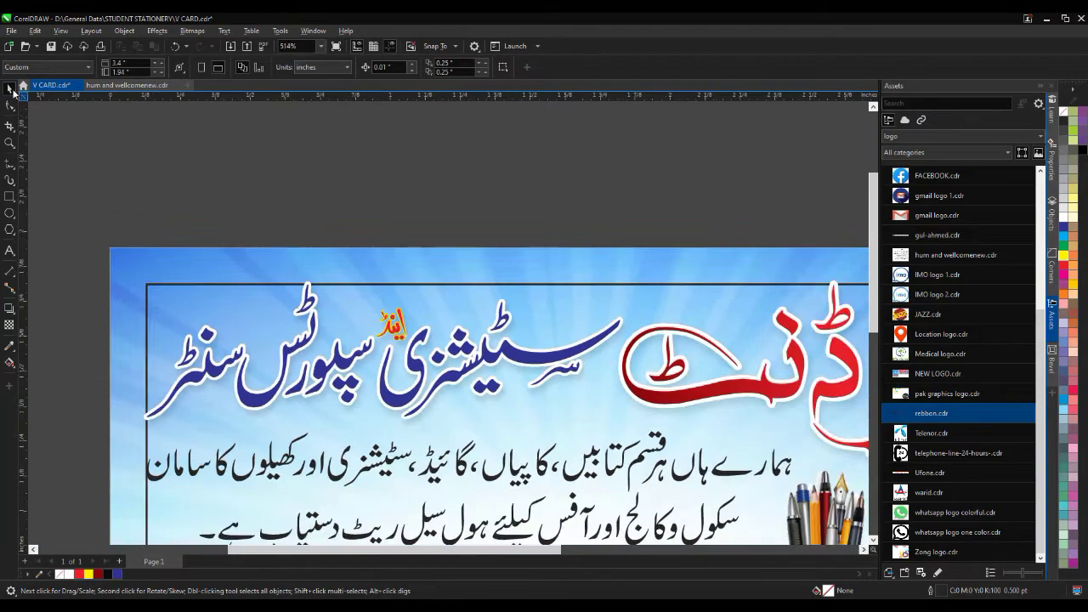
- Shrink the two-line description to about 2.272 × 0.433 in and copy Outline Pen, Outline Color and Fill properties onto it
{"action": "left_click", "coordinate": [454, 396]}
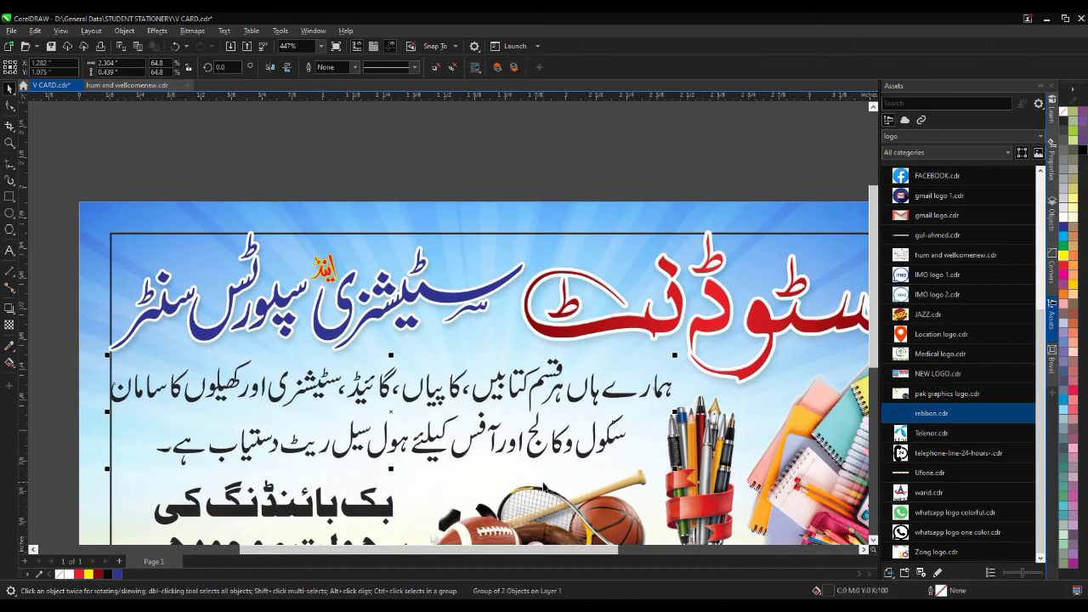
{"action": "key", "text": "ctrl+shift+a"}
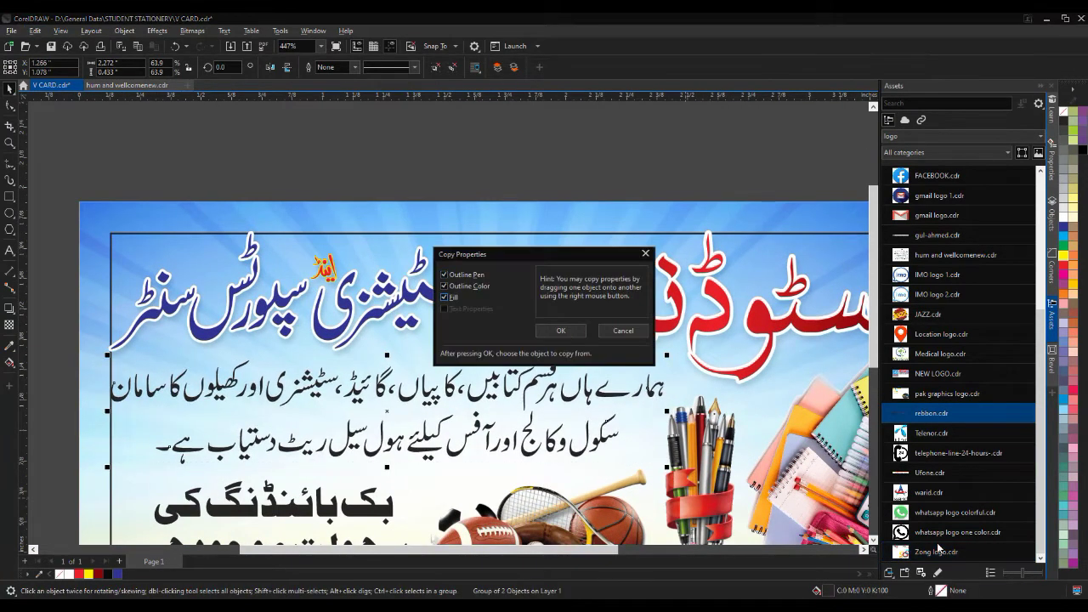
{"action": "key", "text": "Return"}
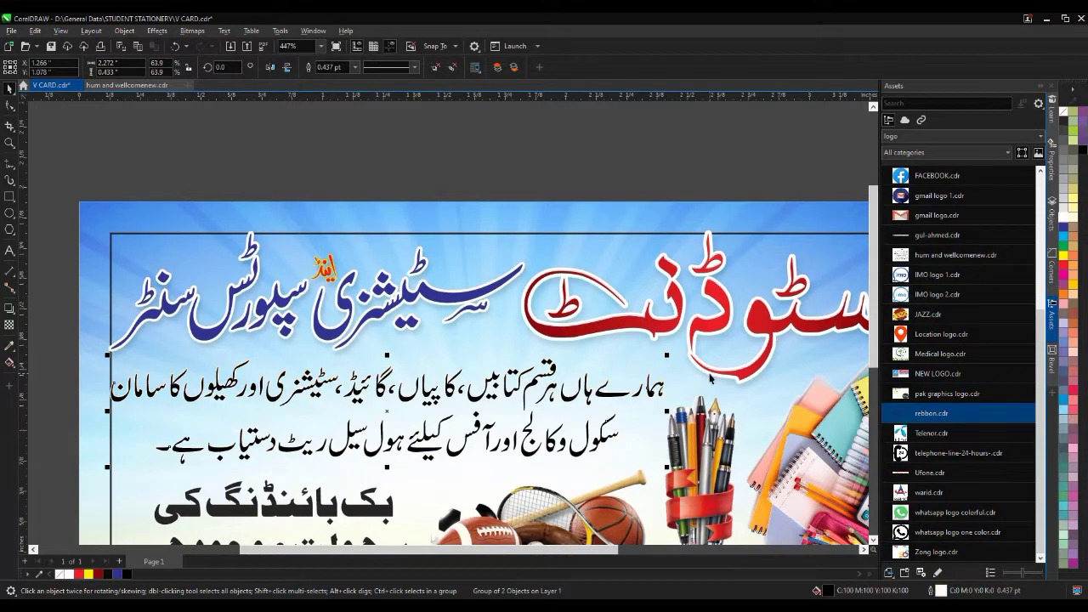
{"action": "key", "text": "F12"}
{"action": "key", "text": "Return"}
- Shrink the bold book-binding text beside the sports equipment to about 1.178 × 0.374 in
{"action": "scroll", "coordinate": [391, 315], "scroll_direction": "down", "scroll_amount": 2}
{"action": "scroll", "coordinate": [318, 493], "scroll_direction": "up", "scroll_amount": 2}
{"action": "left_click", "coordinate": [339, 452]}
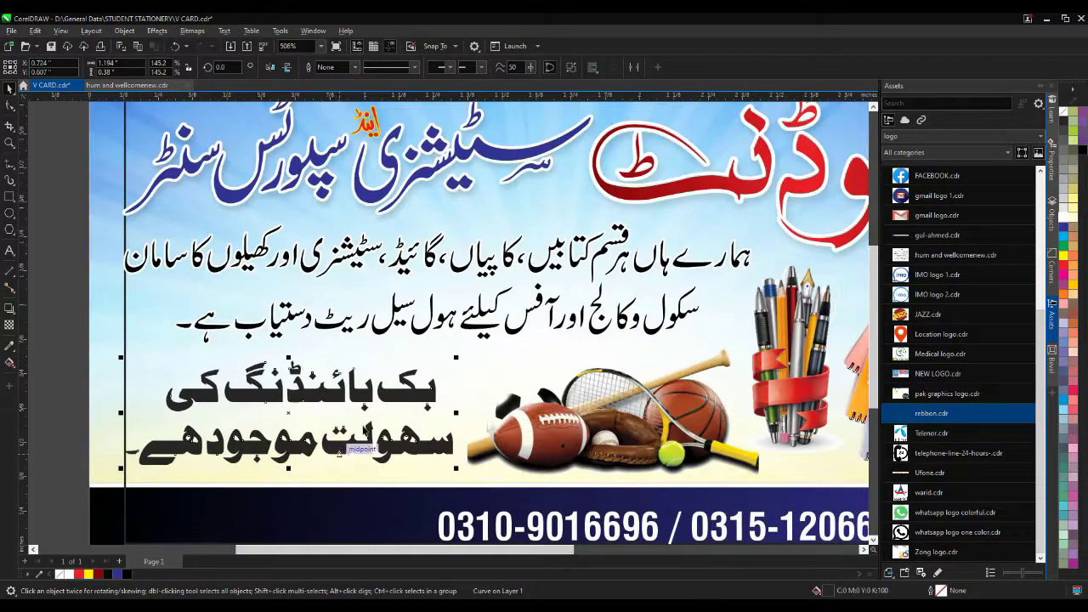
{"action": "scroll", "coordinate": [370, 419], "scroll_direction": "up", "scroll_amount": 1}
{"action": "left_click_drag", "start_coordinate": [470, 480], "coordinate": [466, 478]}
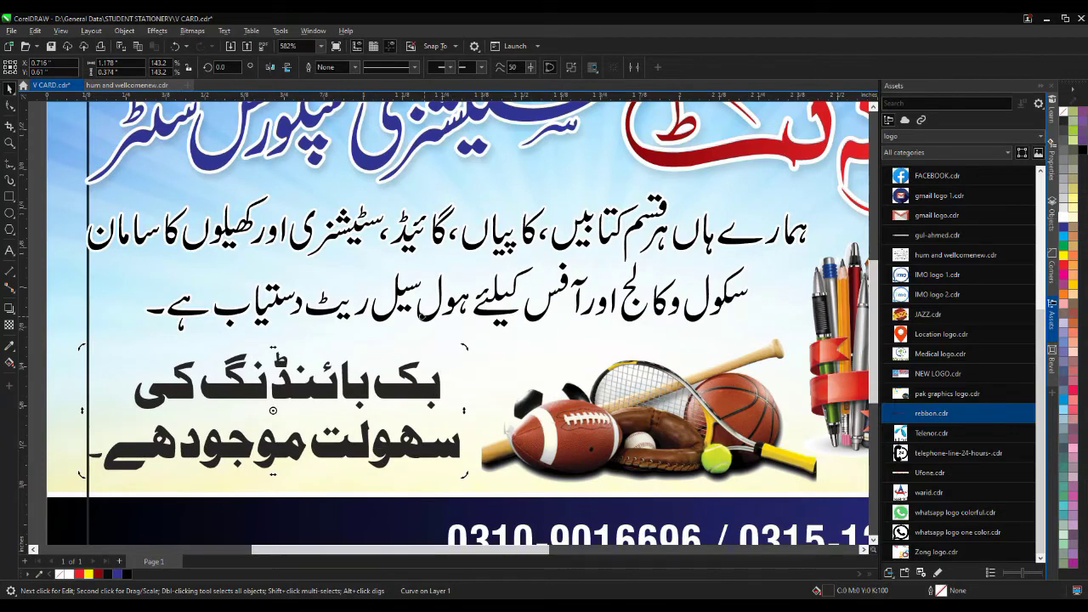
- Fill the book-binding text with blue C100 M100 and give it a 1.5 pt white outline
{"action": "left_click", "coordinate": [1064, 227]}
{"action": "right_click", "coordinate": [1064, 217]}
{"action": "scroll", "coordinate": [248, 438], "scroll_direction": "up", "scroll_amount": 2}
{"action": "key", "text": "F12"}
{"action": "type", "text": "1.5"}
{"action": "key", "text": "Return"}
- Copy the title's drop shadow onto the book-binding text, save the card with all objects selected, and clear the selection
{"action": "scroll", "coordinate": [260, 455], "scroll_direction": "down", "scroll_amount": 4}
{"action": "left_click", "coordinate": [10, 308]}
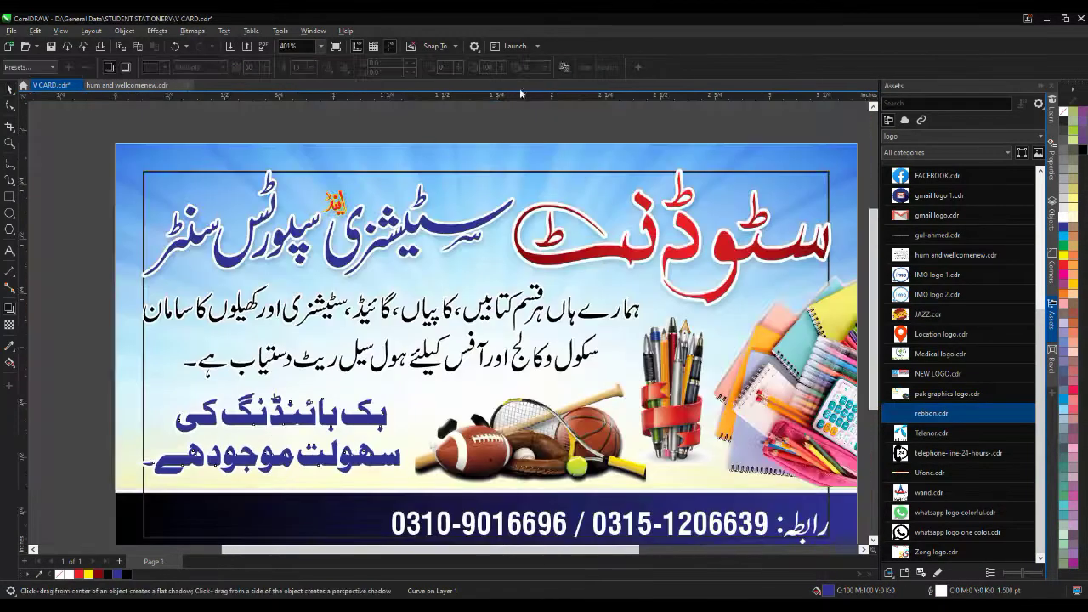
{"action": "key", "text": "space"}
{"action": "scroll", "coordinate": [410, 356], "scroll_direction": "down", "scroll_amount": 4}
{"action": "left_click", "coordinate": [394, 478]}
{"action": "key", "text": "ctrl+a"}
{"action": "key", "text": "ctrl+s"}
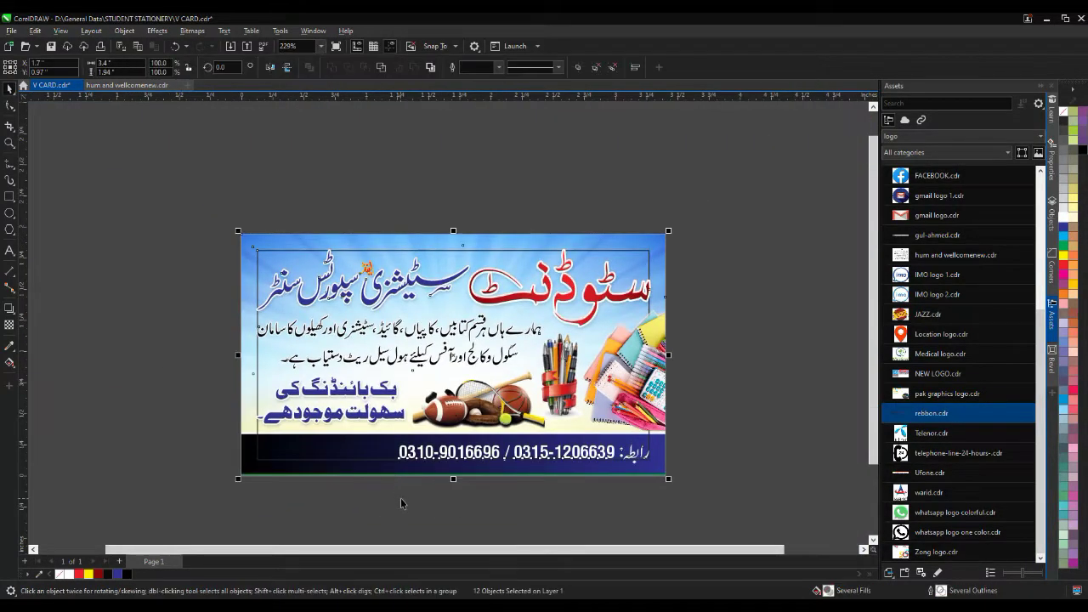
{"action": "left_click", "coordinate": [401, 498]}
- Select the contact numbers in the dark blue ribbon
{"action": "left_click", "coordinate": [443, 460]}
{"action": "scroll", "coordinate": [443, 461], "scroll_direction": "up", "scroll_amount": 4}
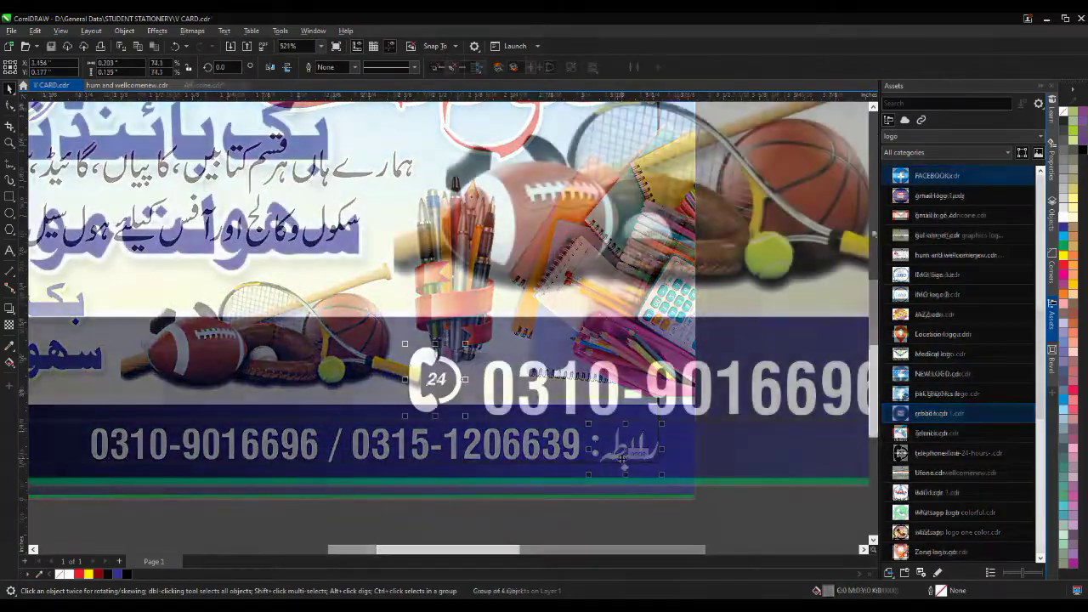